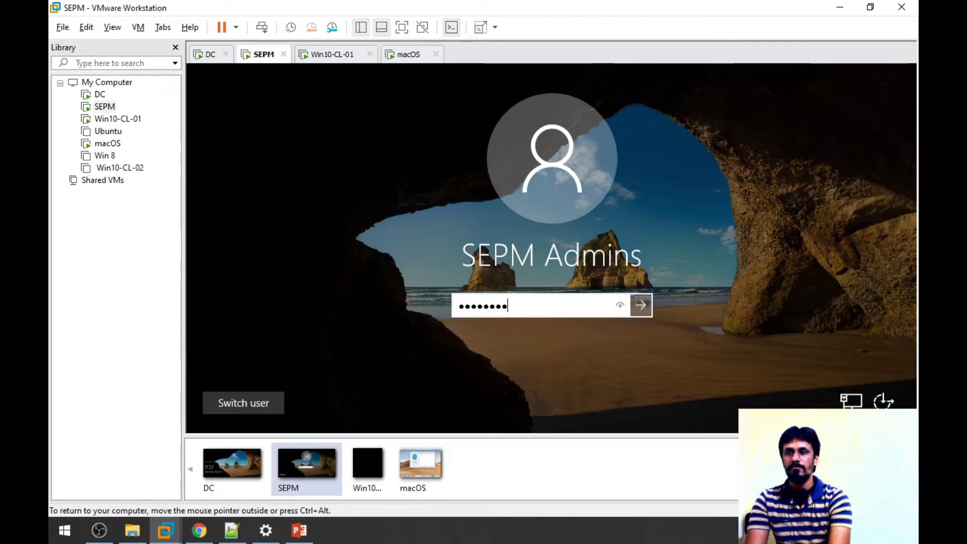
Sign in to the SEPM server VM, go full-screen, and select the SEPM desktop shortcut.
key(Return)
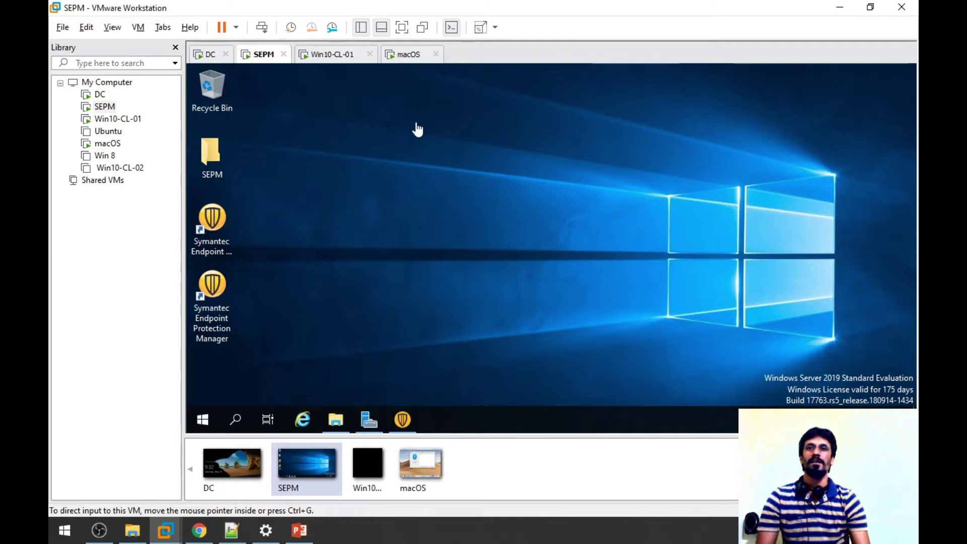
click(402, 27)
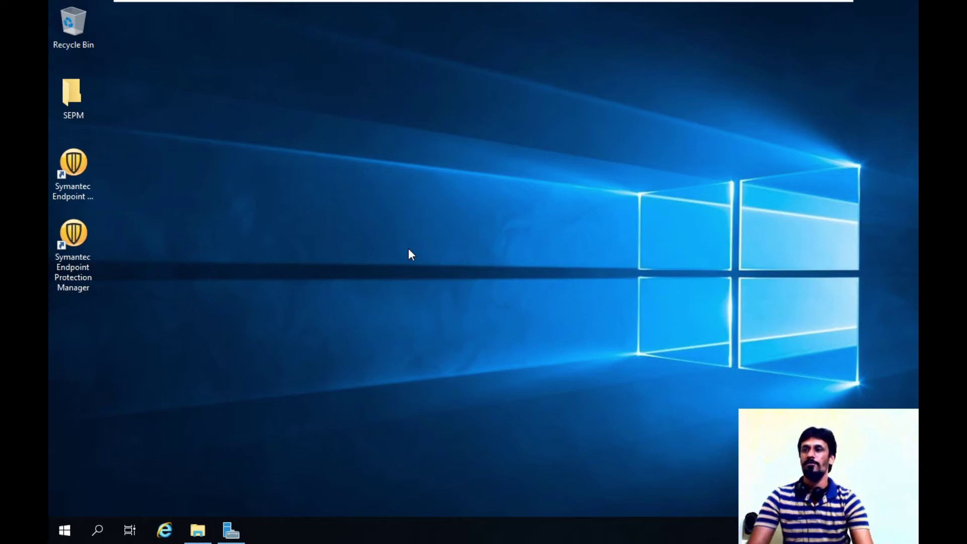
click(75, 251)
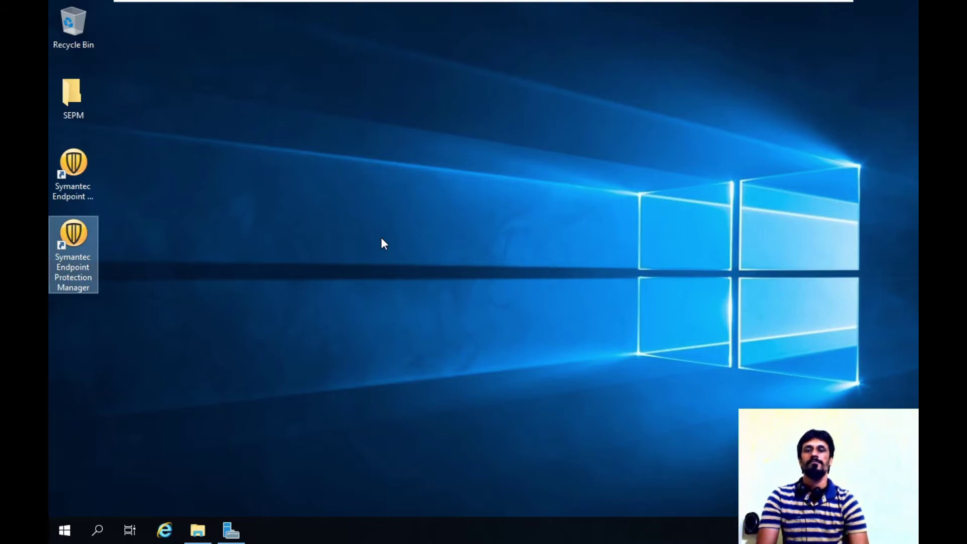
Launch SEPM, log on with the admin user name and password, accept the certificate, and maximize the console.
key(Return)
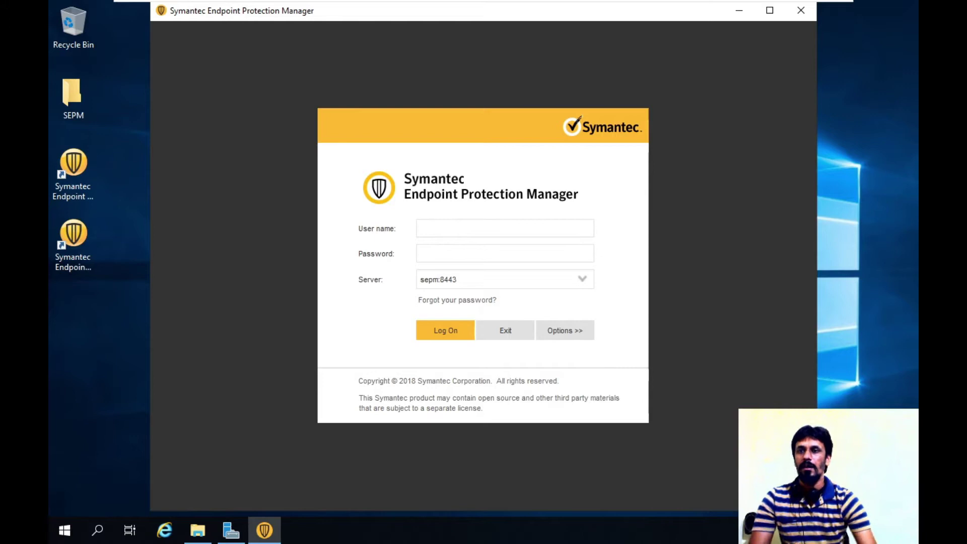
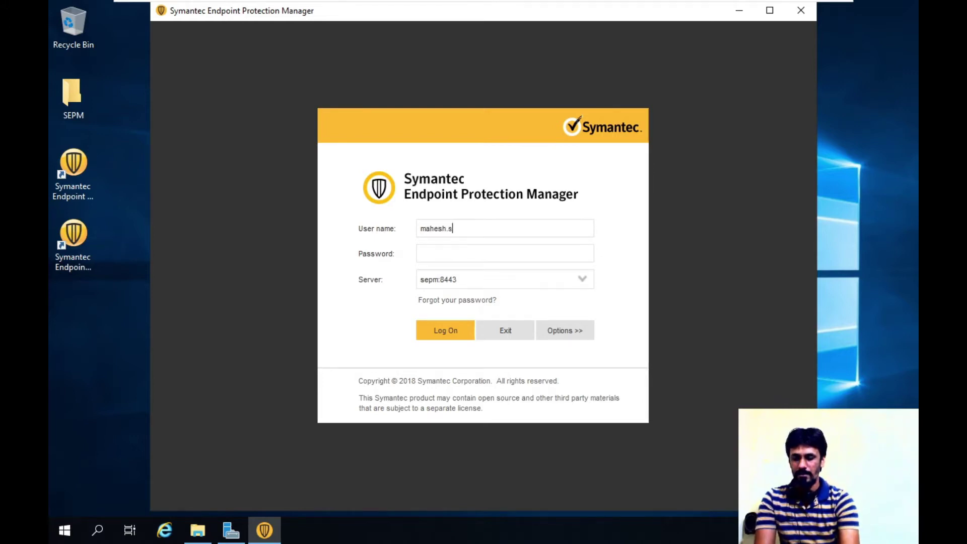
click(420, 253)
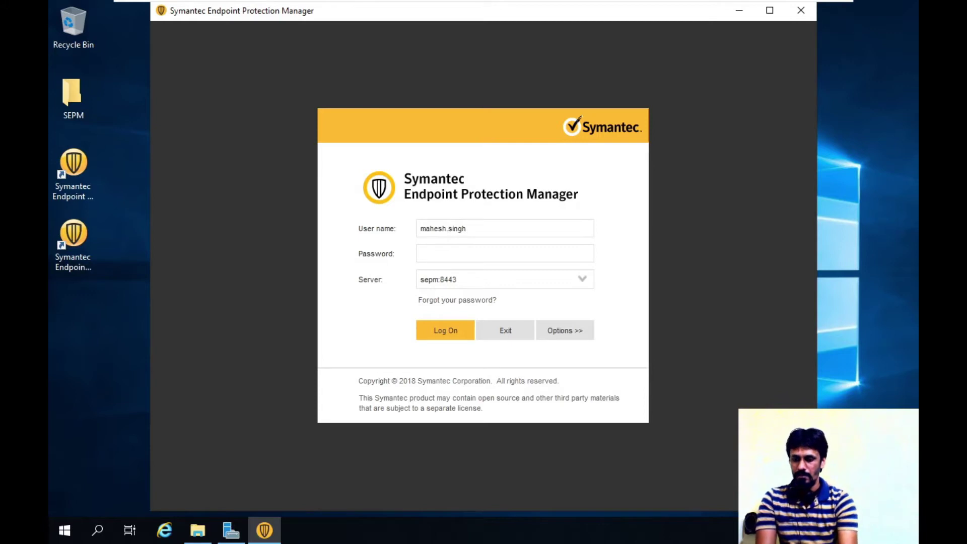
text(••••••••)
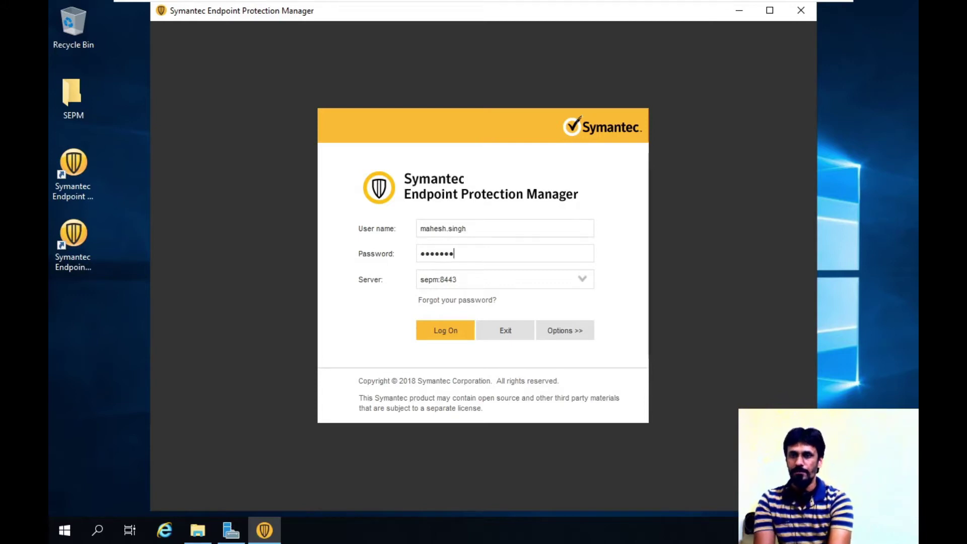
click(446, 330)
click(366, 434)
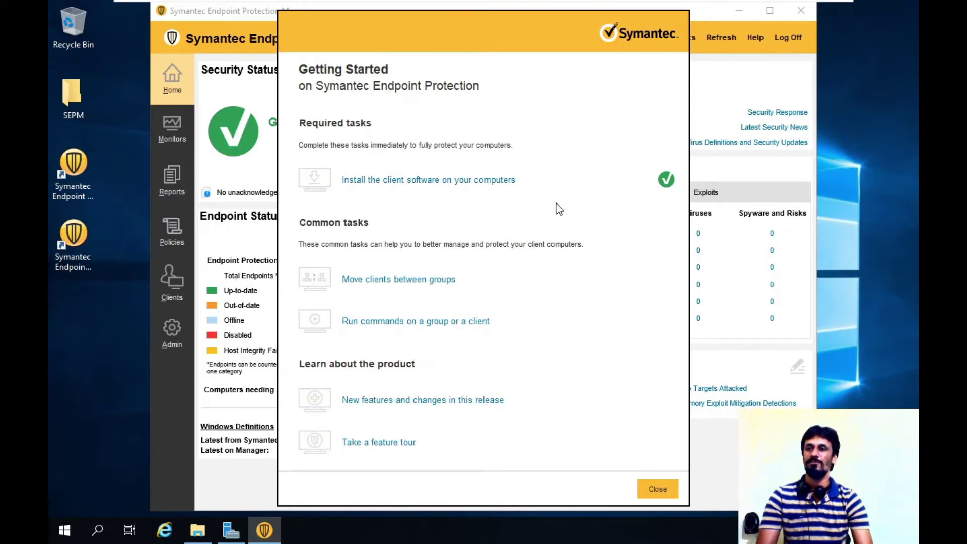
click(657, 489)
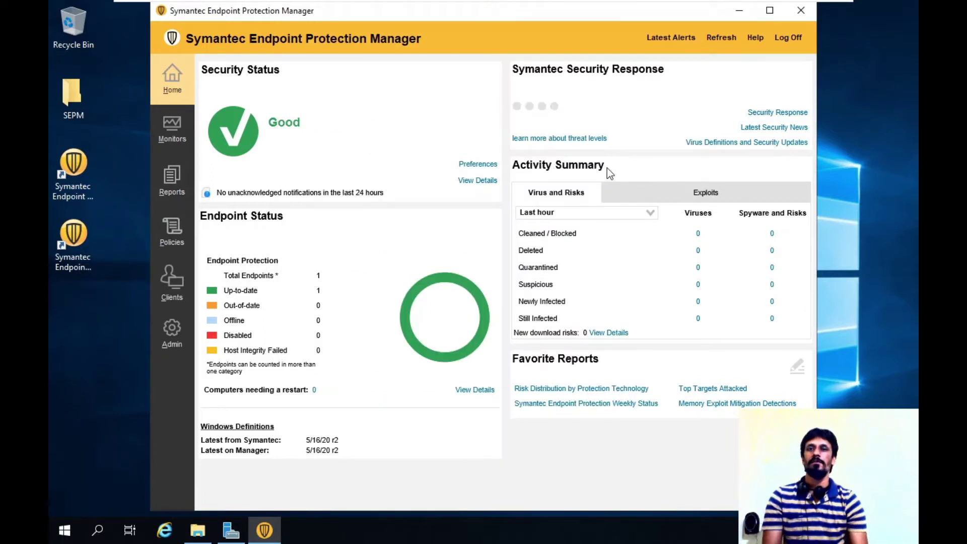
key(super+Up)
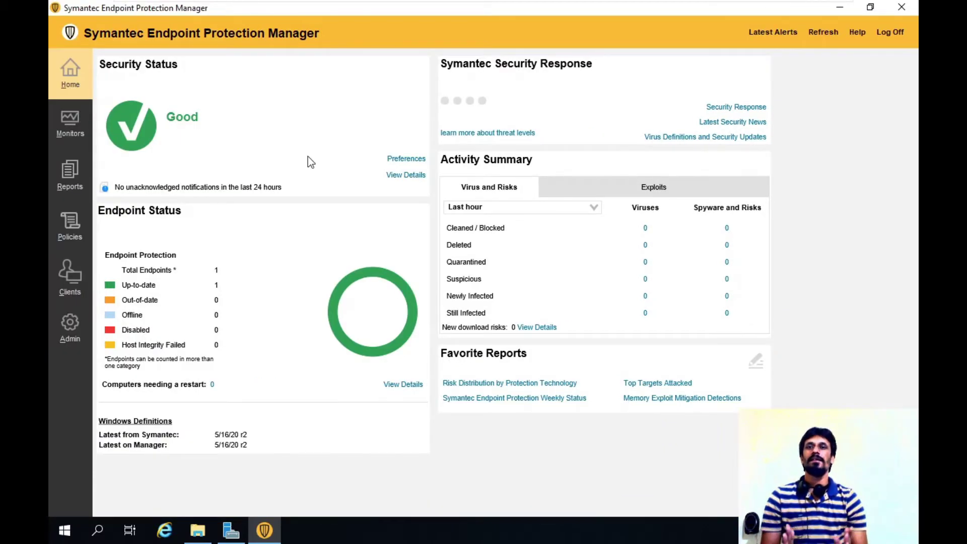
Start a new client package deployment using the Mac 14.2.1031.0100 English package for My Company.
click(69, 267)
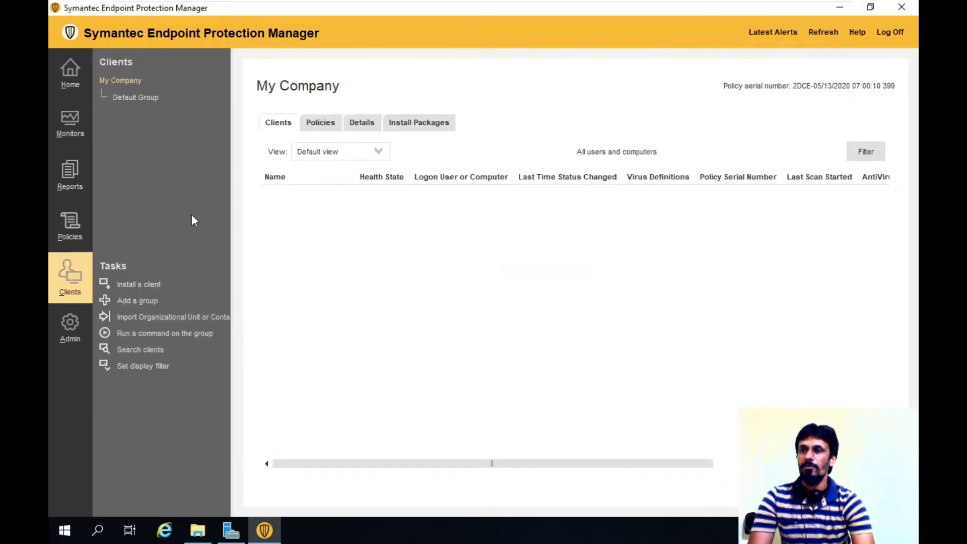
click(128, 288)
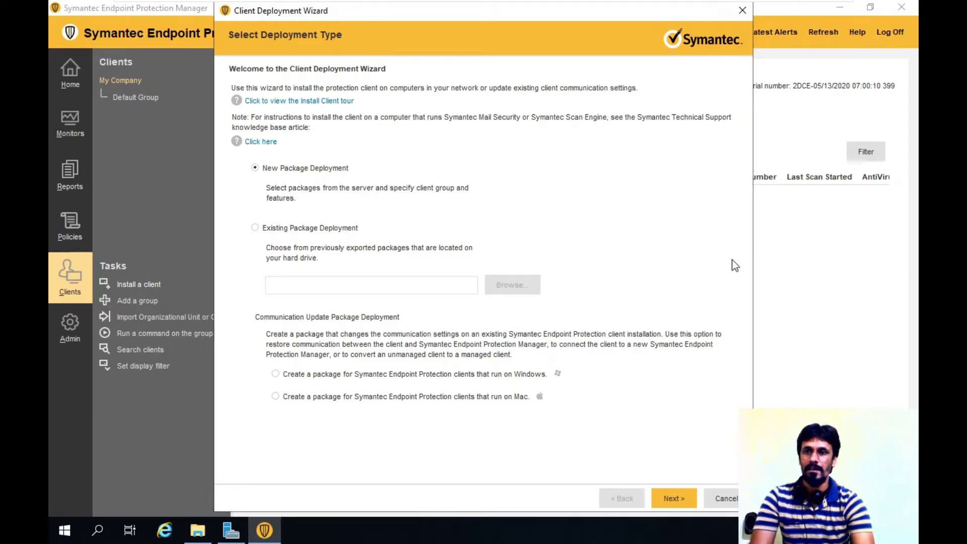
click(669, 497)
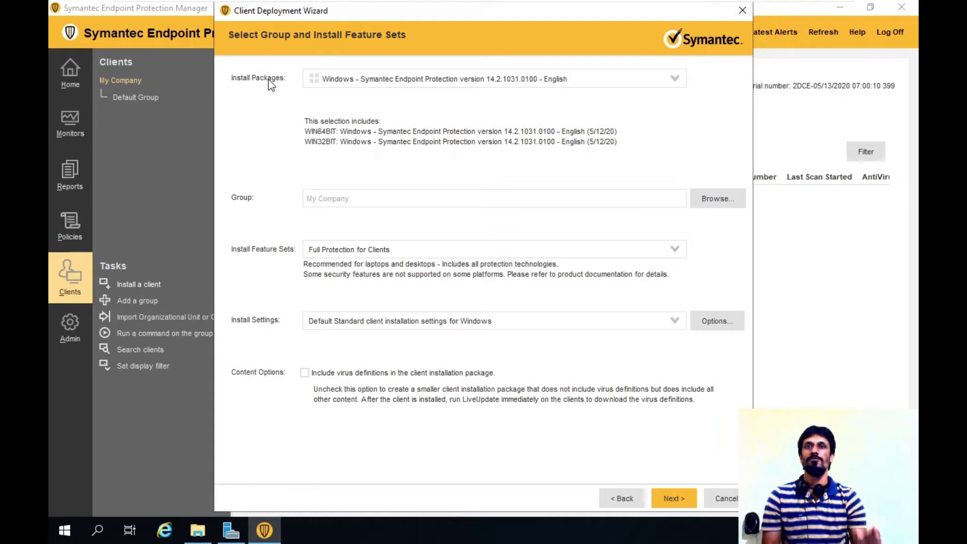
click(329, 81)
click(361, 108)
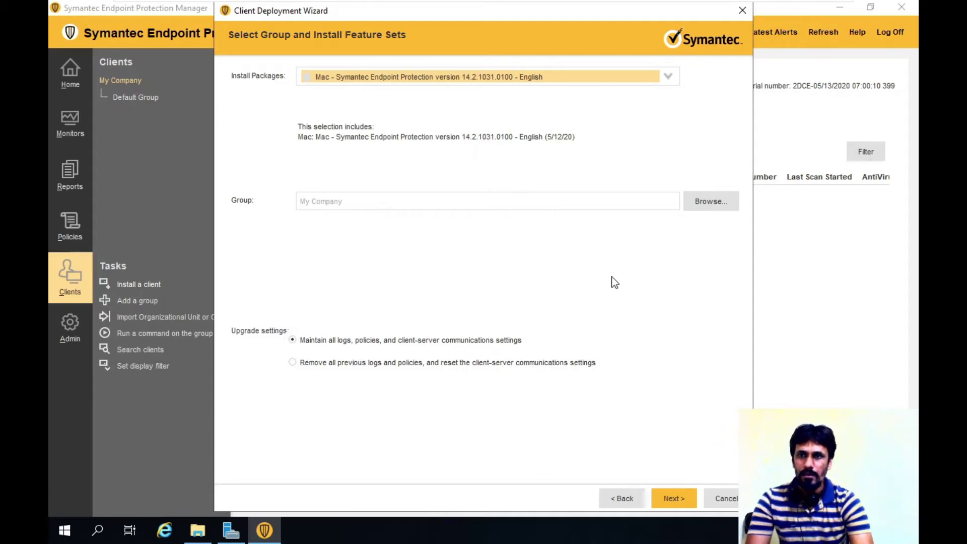
Accept the Mac restart warning and keep Save Package as the installation method.
click(670, 506)
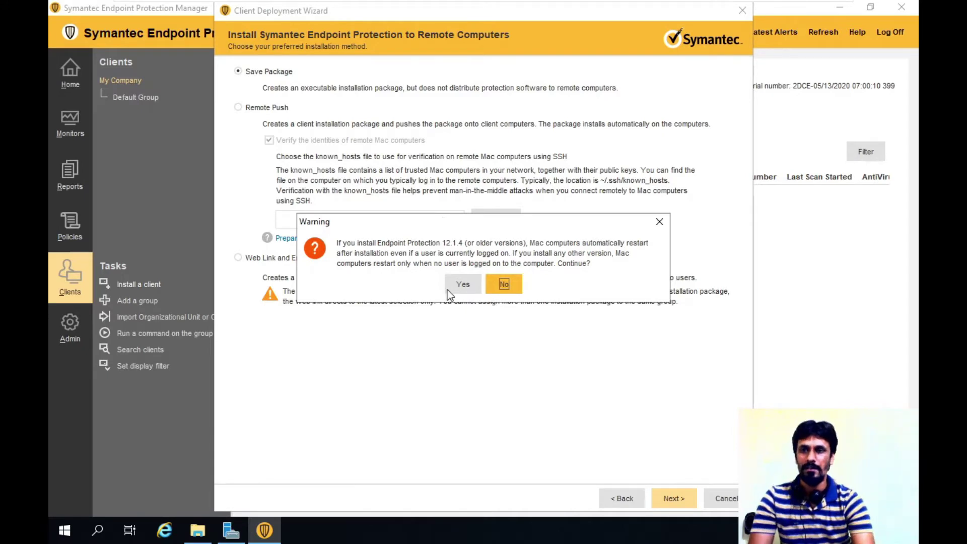
click(463, 285)
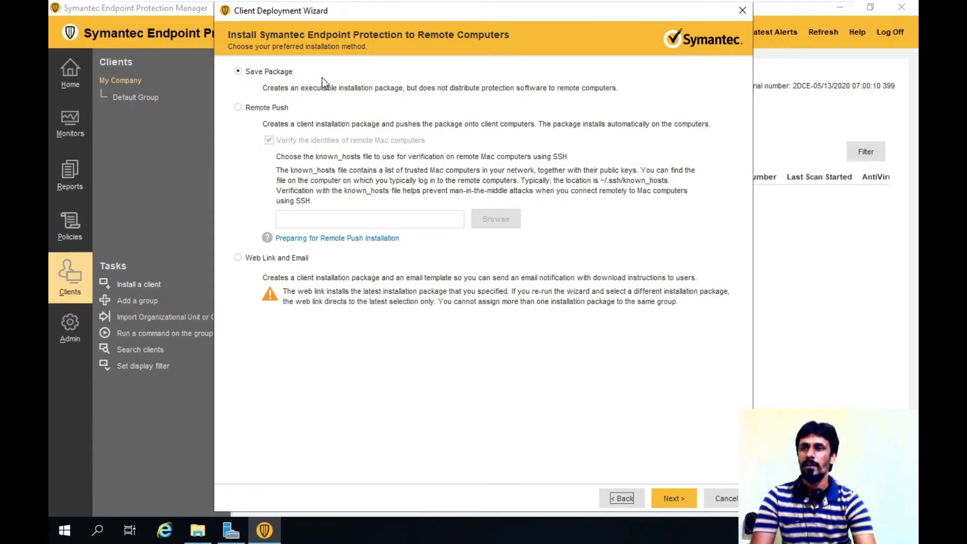
click(264, 72)
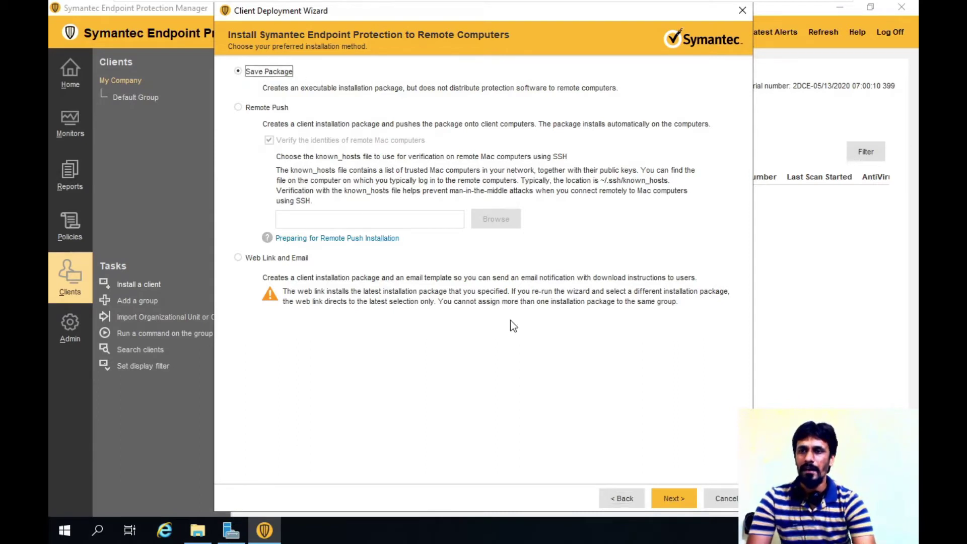
click(668, 498)
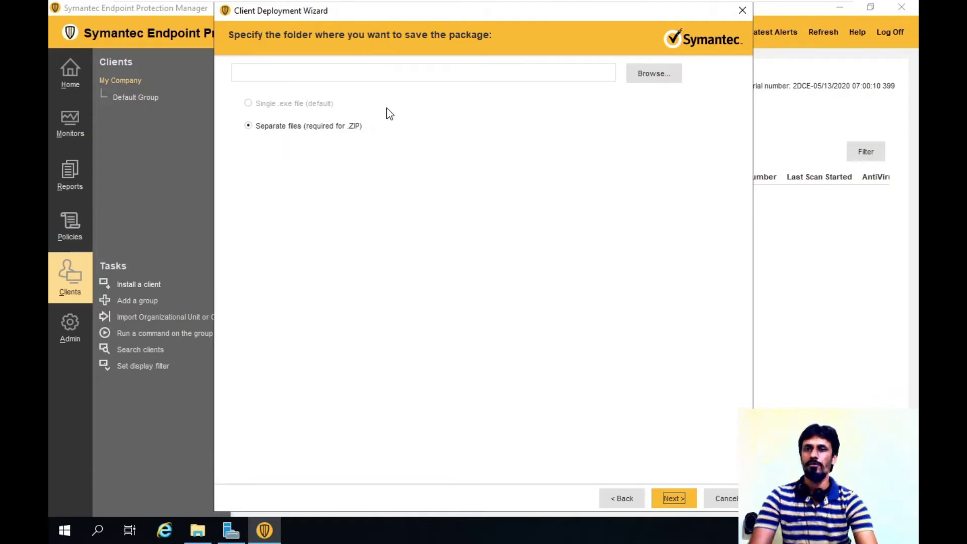
Set C:\SEP Client as the export folder and create the Mac client installation files.
click(645, 70)
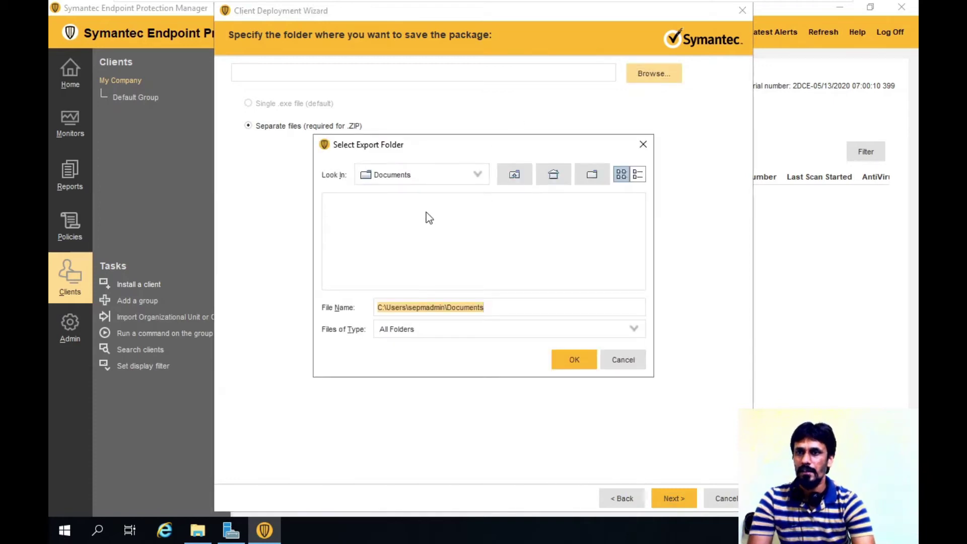
click(449, 181)
scroll(397, 222, up, 2)
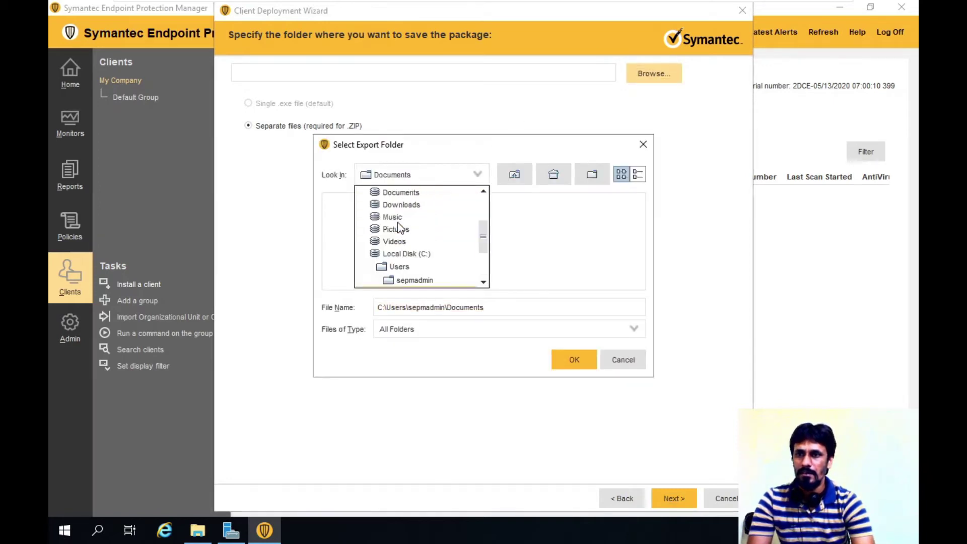
click(402, 254)
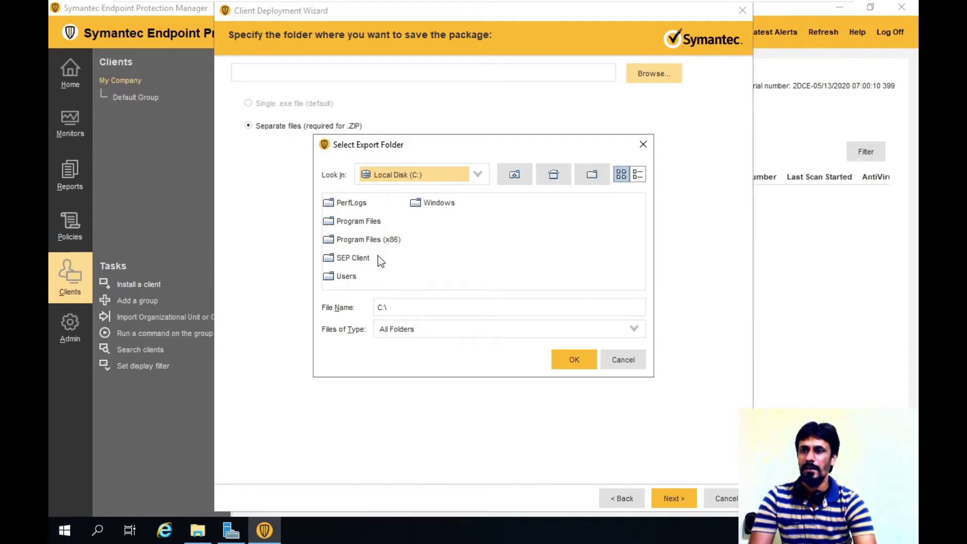
click(358, 257)
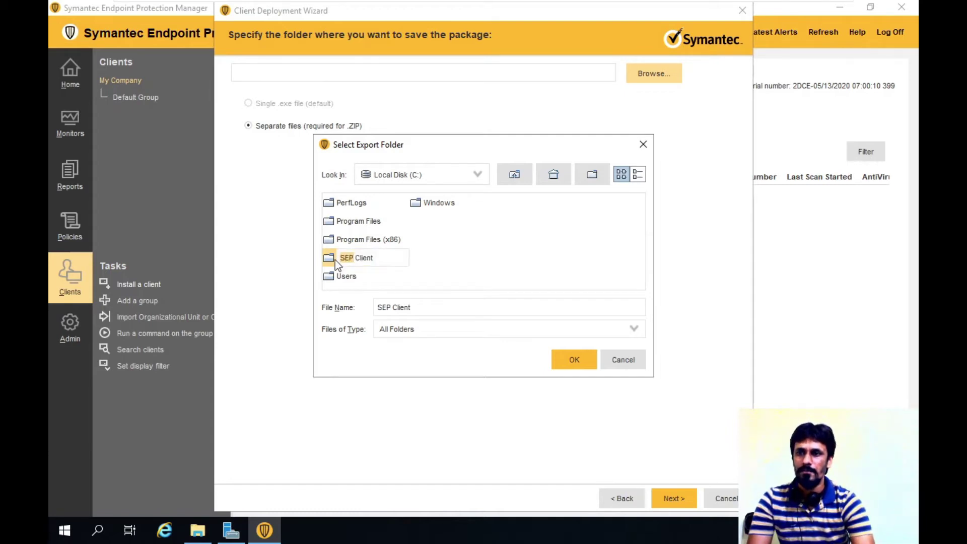
double_click(335, 259)
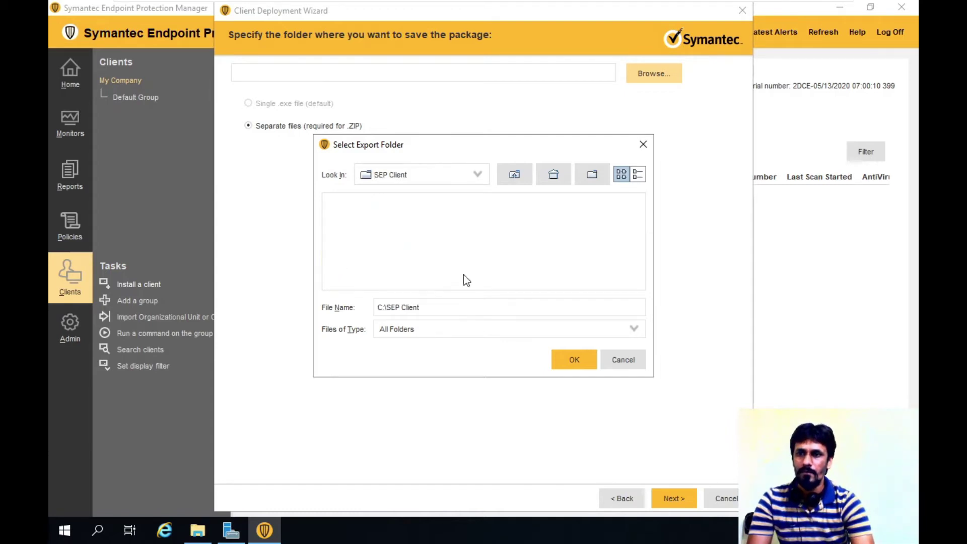
click(570, 360)
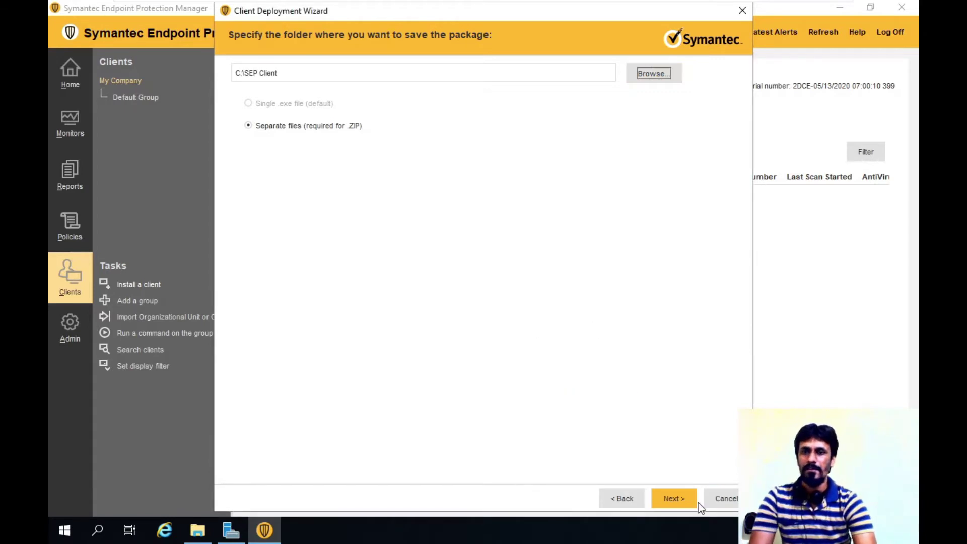
click(683, 498)
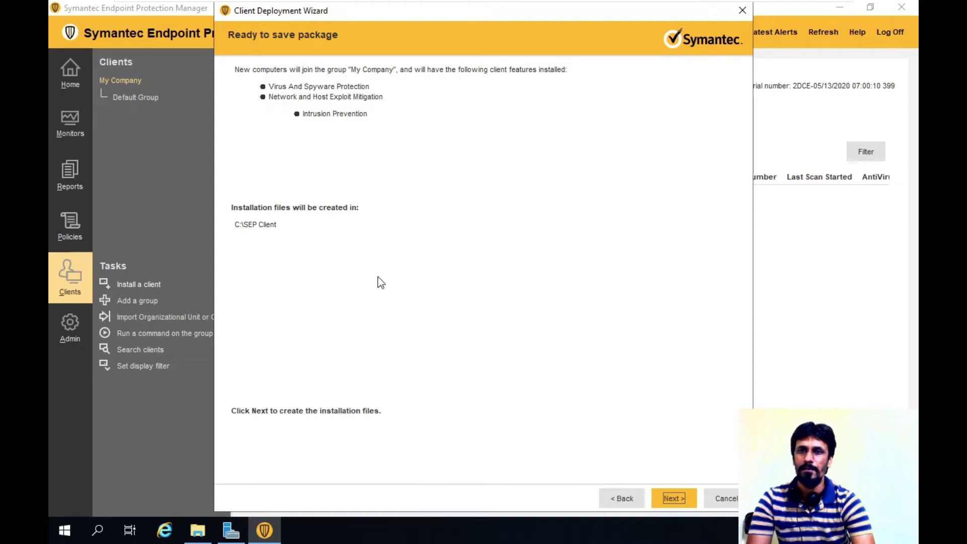
click(673, 498)
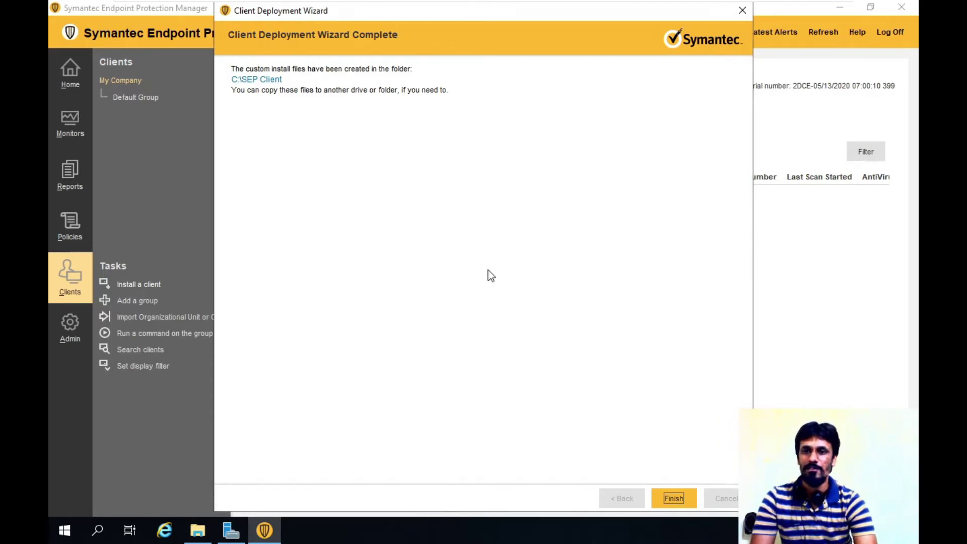
Close the wizard and open C:\SEP Client\My Company_Mac in File Explorer.
click(679, 499)
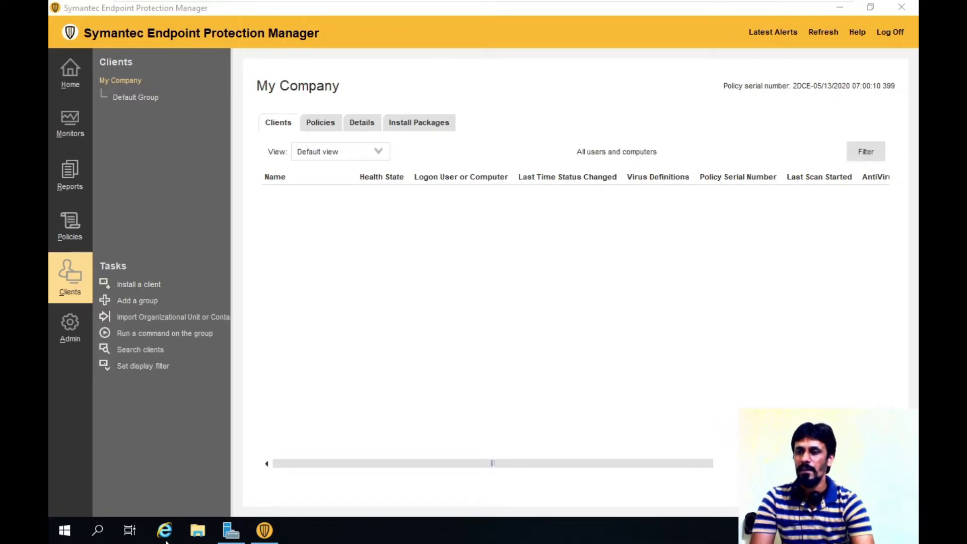
click(198, 530)
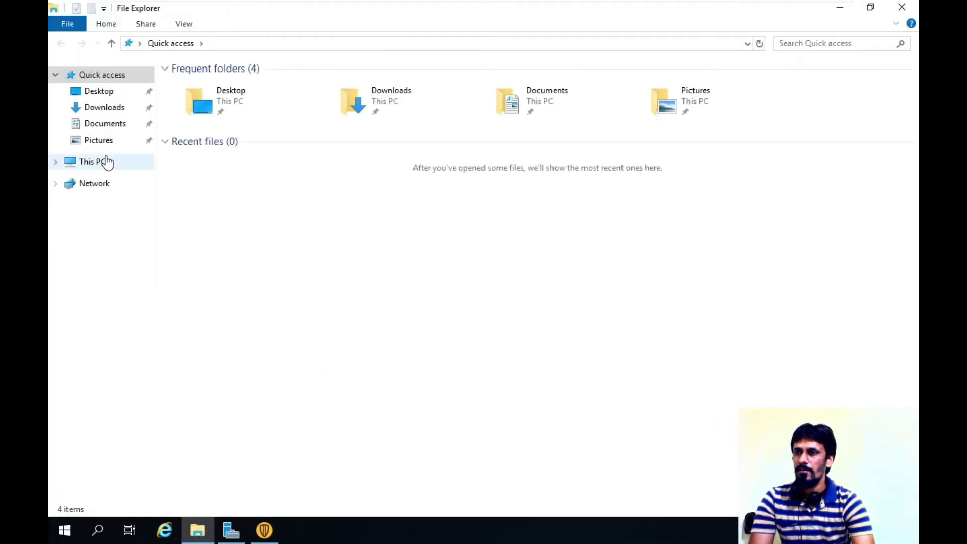
click(101, 161)
double_click(221, 194)
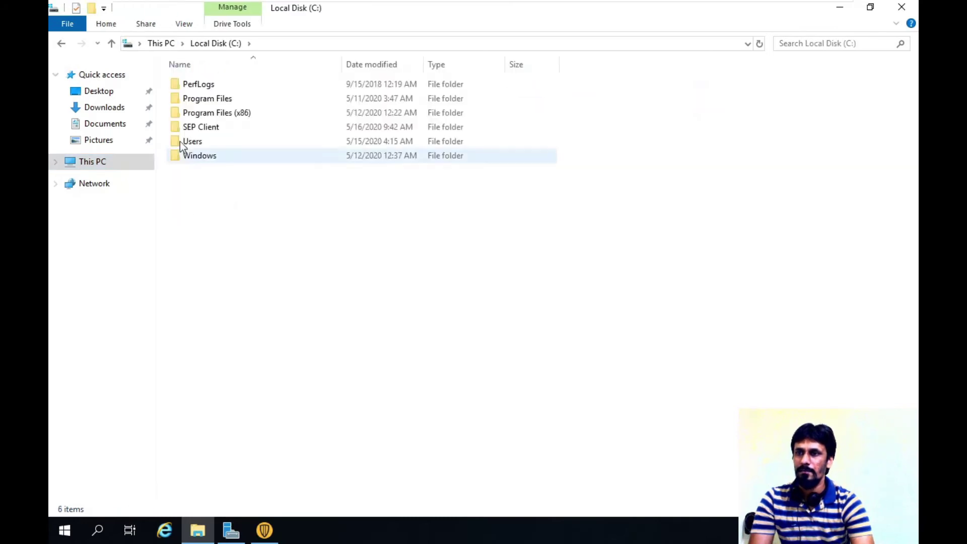
double_click(207, 127)
click(244, 86)
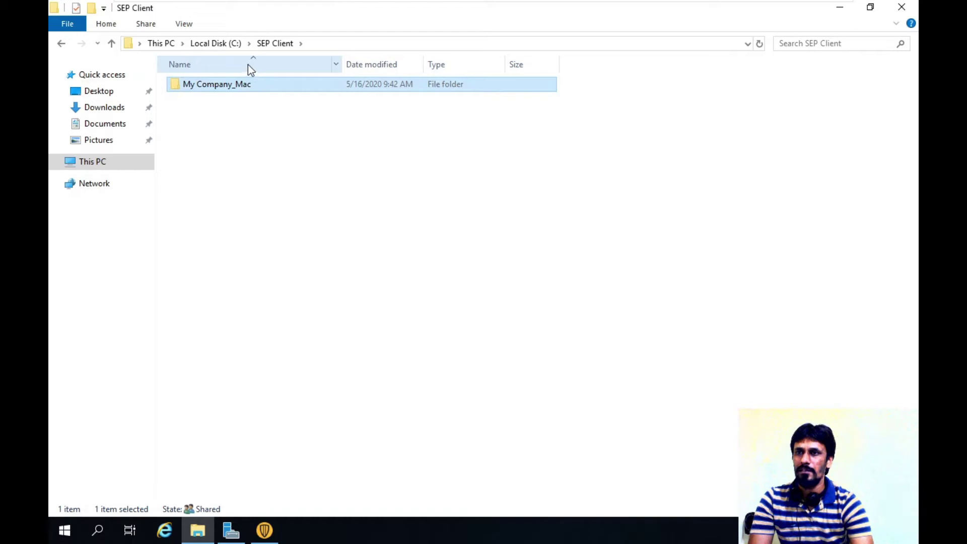
double_click(248, 87)
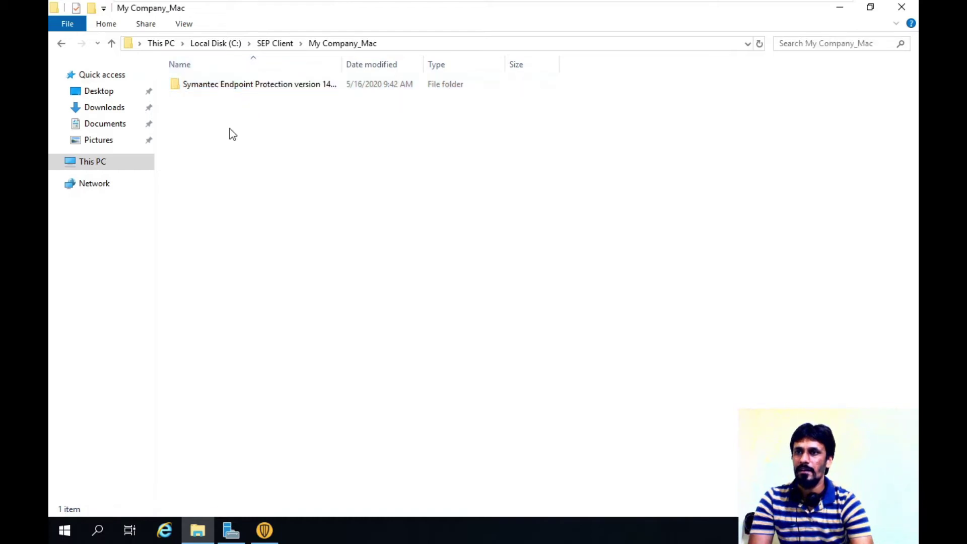
Widen the Name column to show the full Symantec package folder name, then return to SEPM.
drag(342, 63, 549, 84)
click(329, 87)
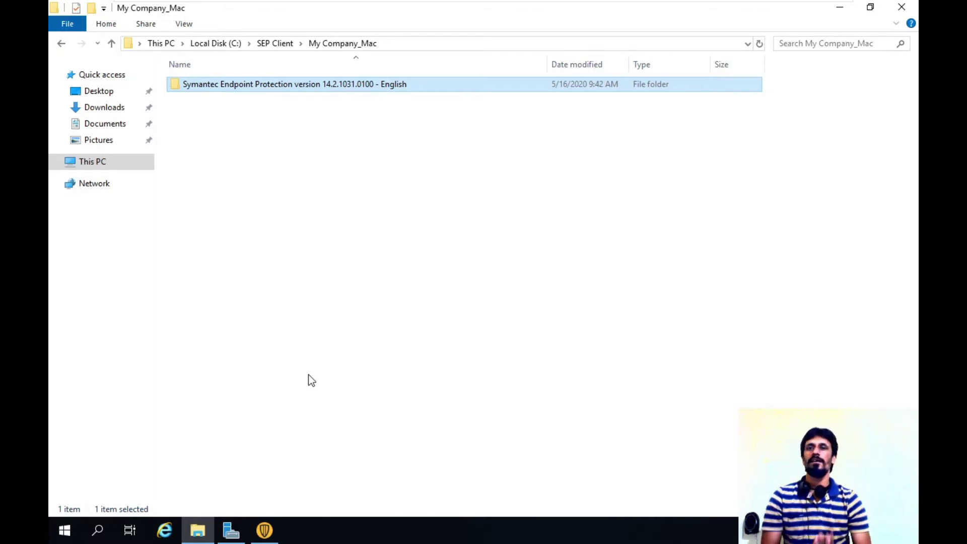
click(264, 530)
click(856, 33)
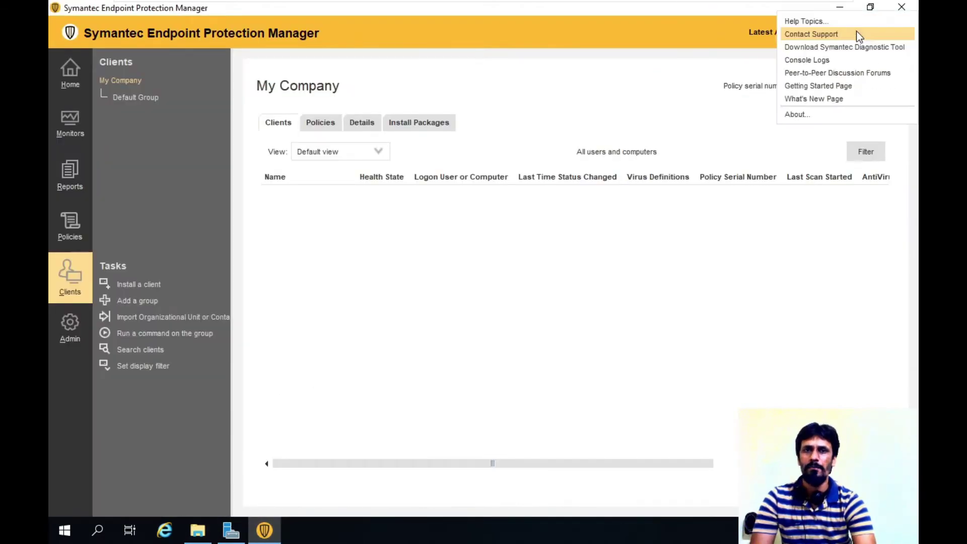
Confirm in Help > About that SEPM is version 14.2.1031.0100, then return to File Explorer.
click(805, 112)
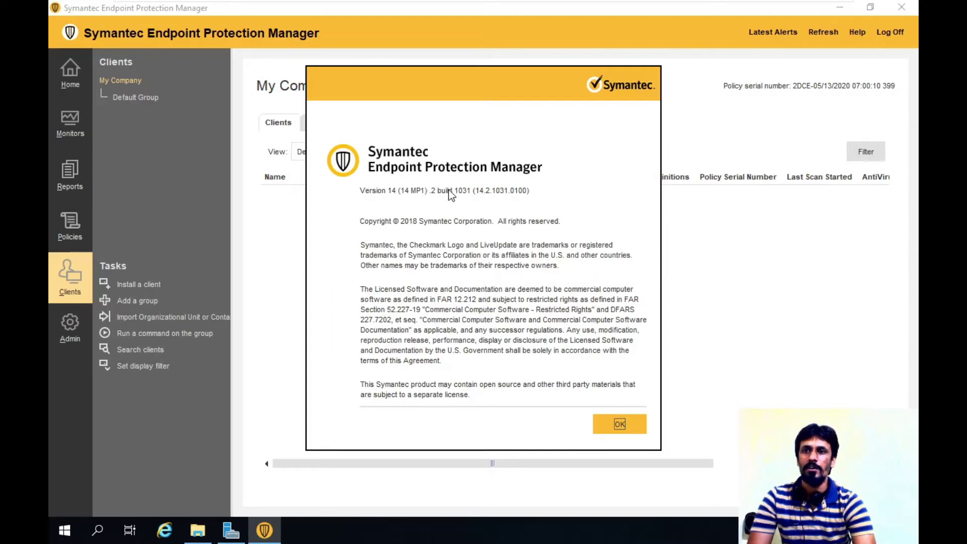
click(624, 425)
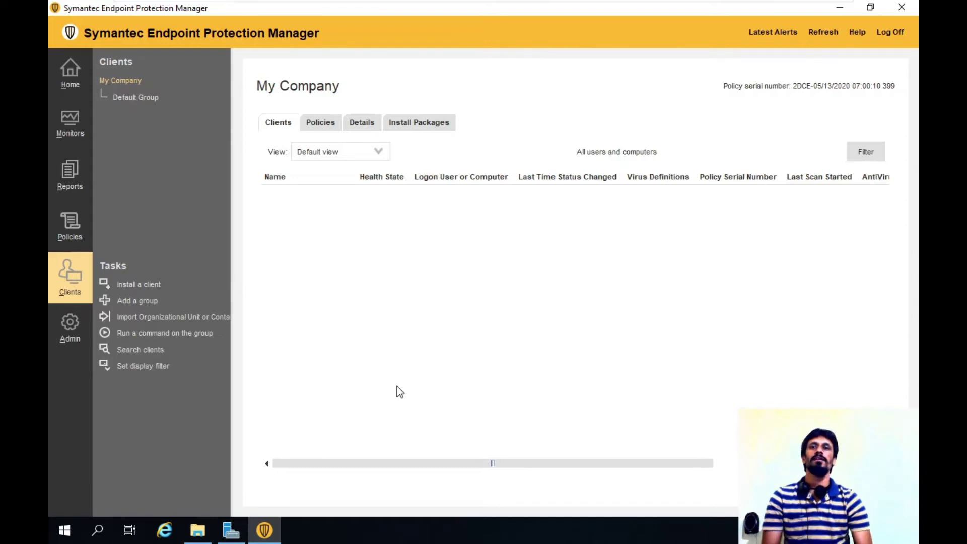
click(198, 529)
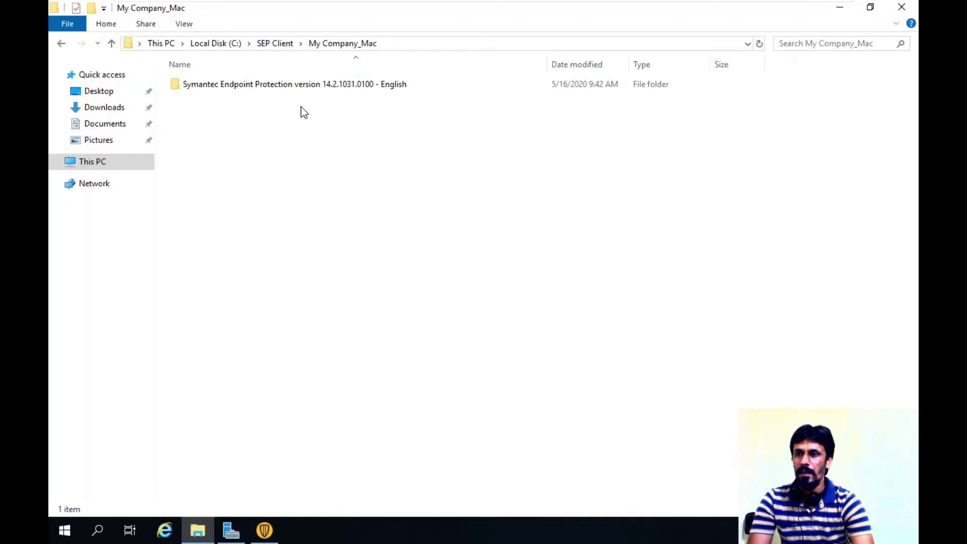
Go back up to Local Disk (C:) and select the SEP Client folder.
click(277, 43)
right_click(226, 89)
click(222, 44)
click(221, 43)
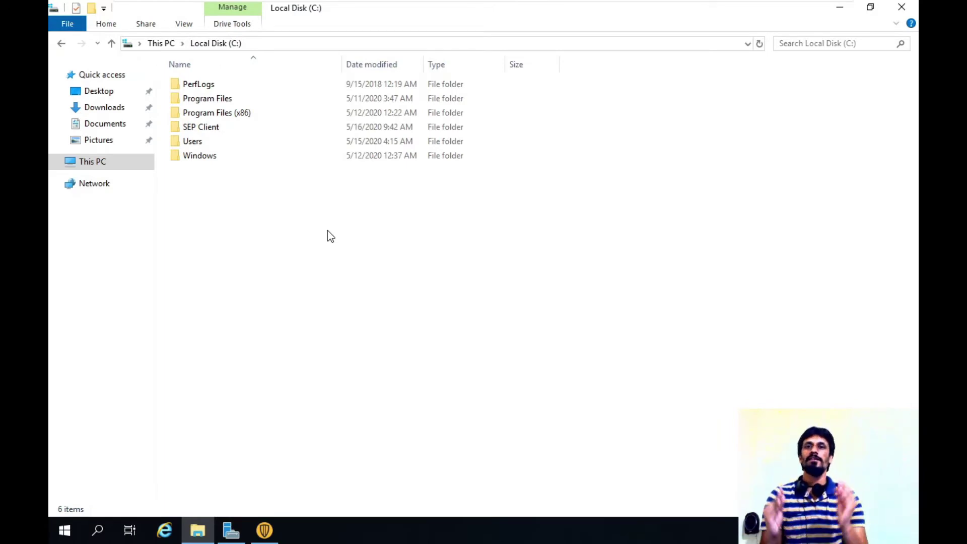
click(235, 130)
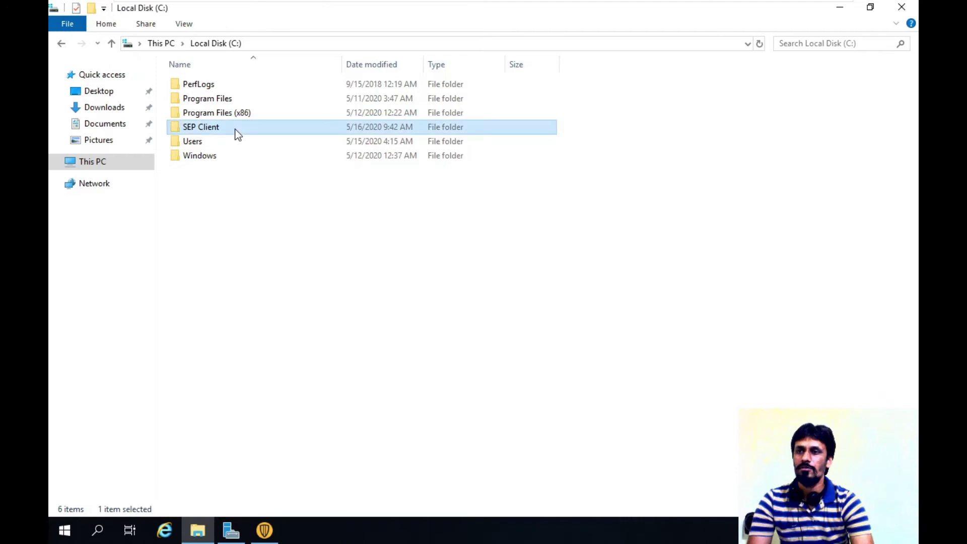
Share SEP Client through Advanced Sharing as \\SEPM\SEP Client with Everyone granted Read.
right_click(236, 129)
click(322, 370)
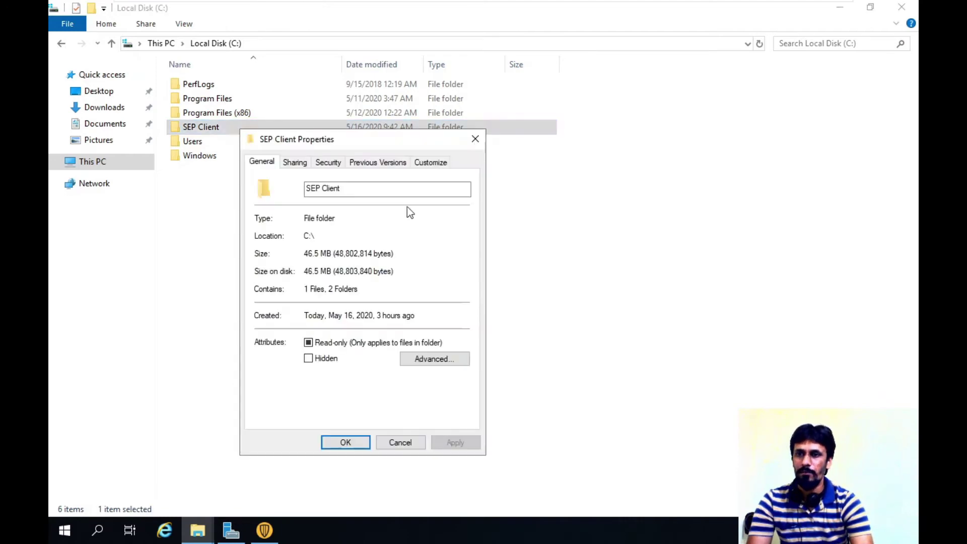
click(303, 161)
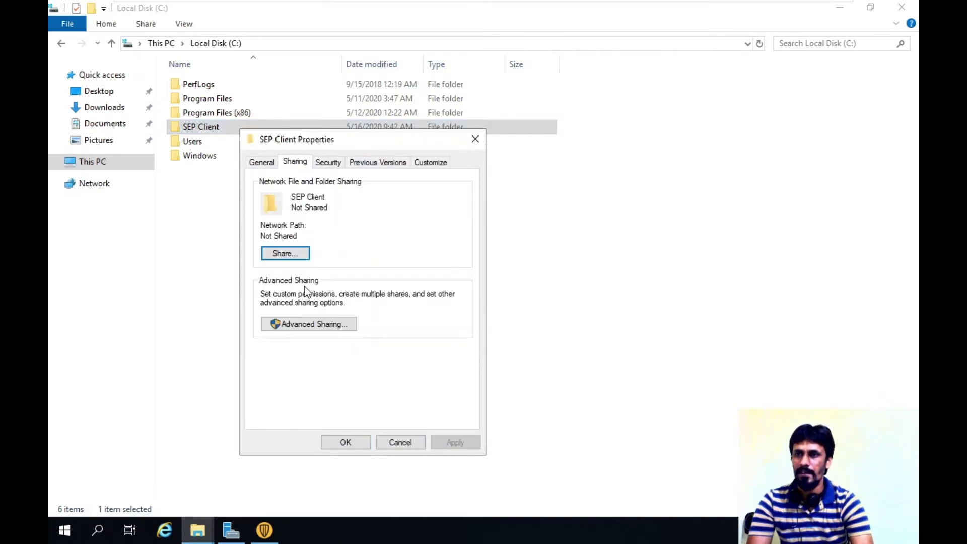
click(282, 325)
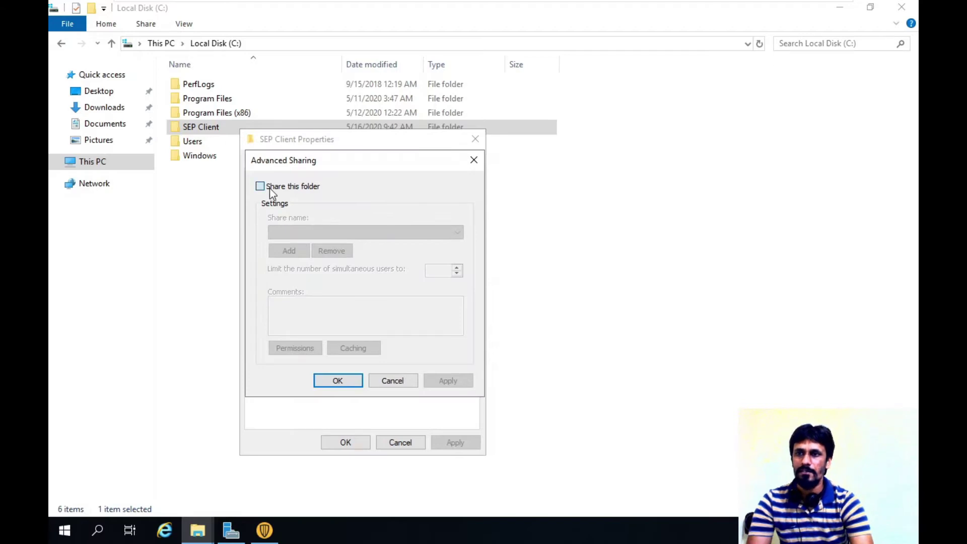
click(269, 188)
click(292, 352)
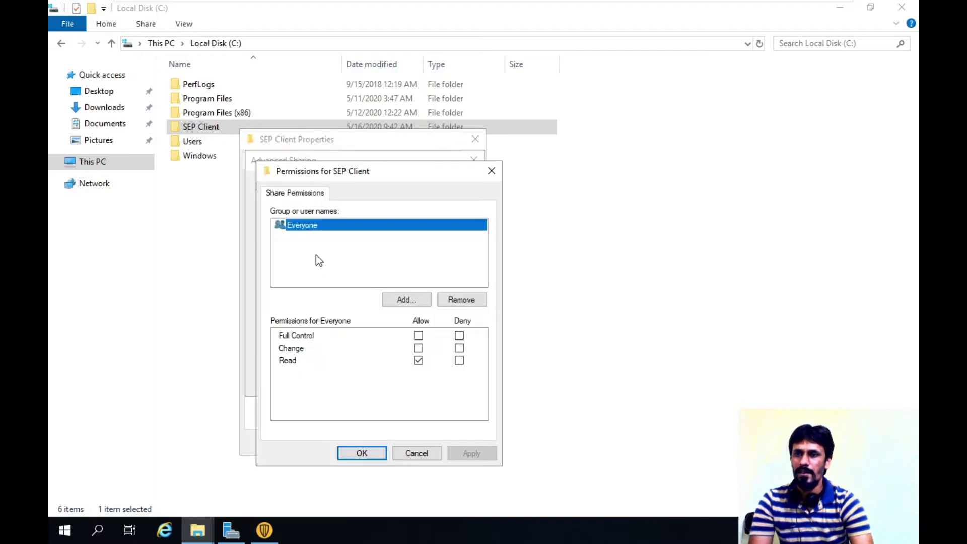
click(362, 453)
click(447, 382)
click(355, 382)
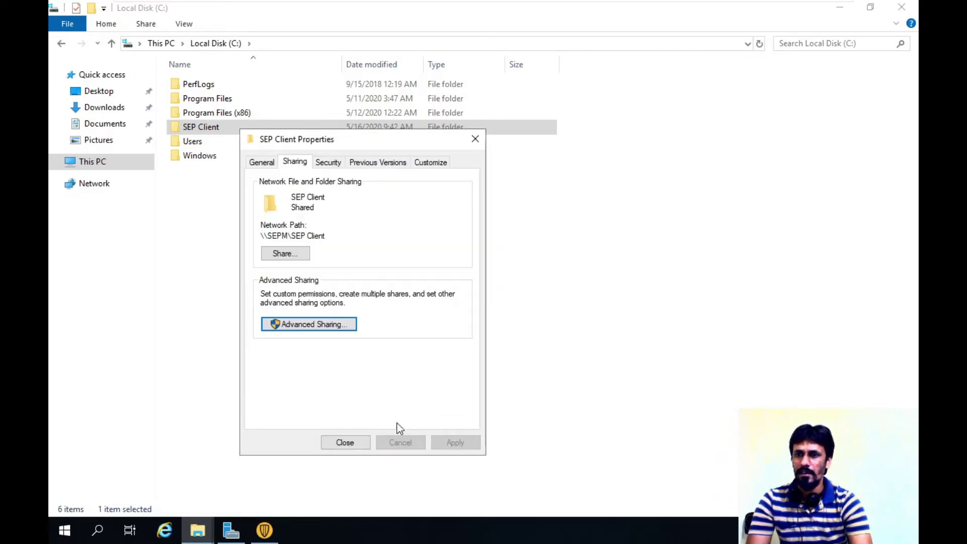
click(345, 443)
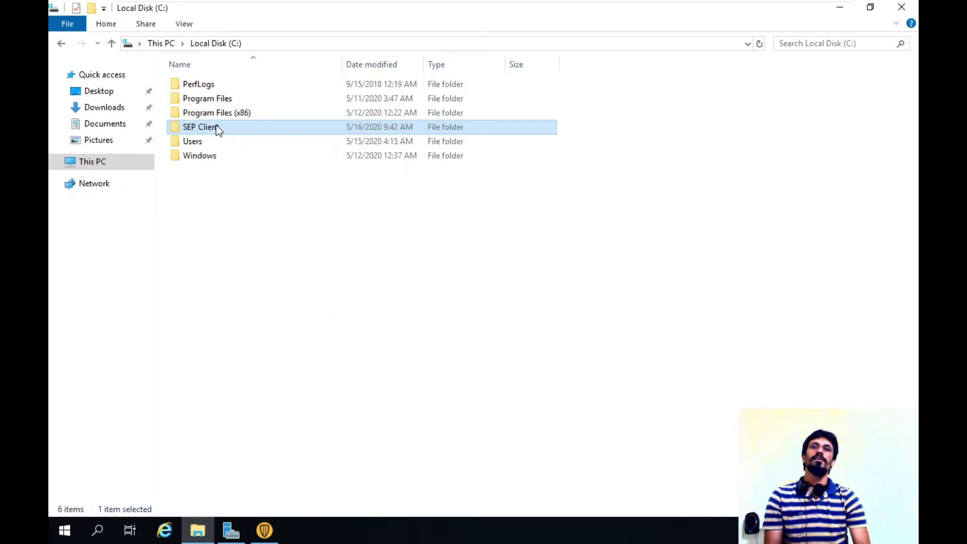
mouse_move(218, 130)
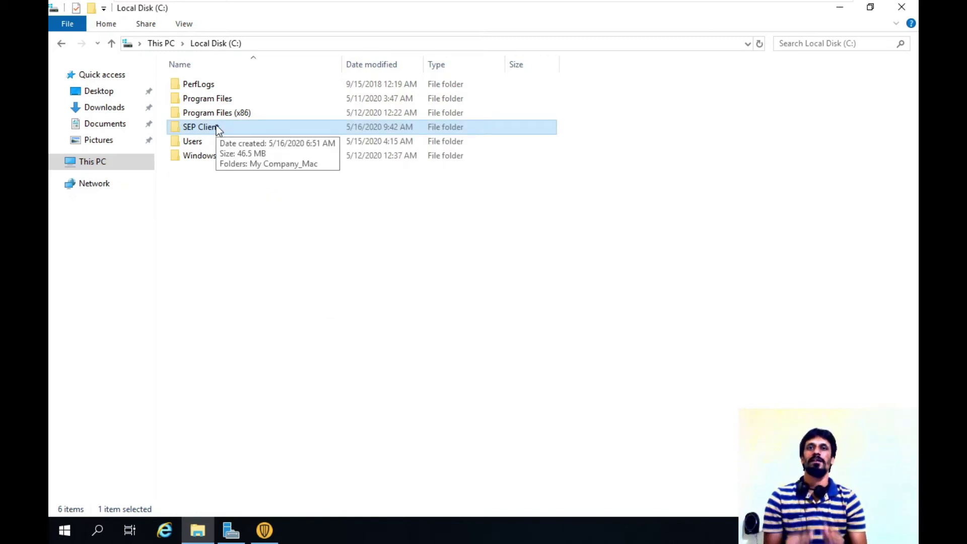
Pin the VMware toolbar, switch to the mac VM, and log in with the account password.
mouse_move(453, 4)
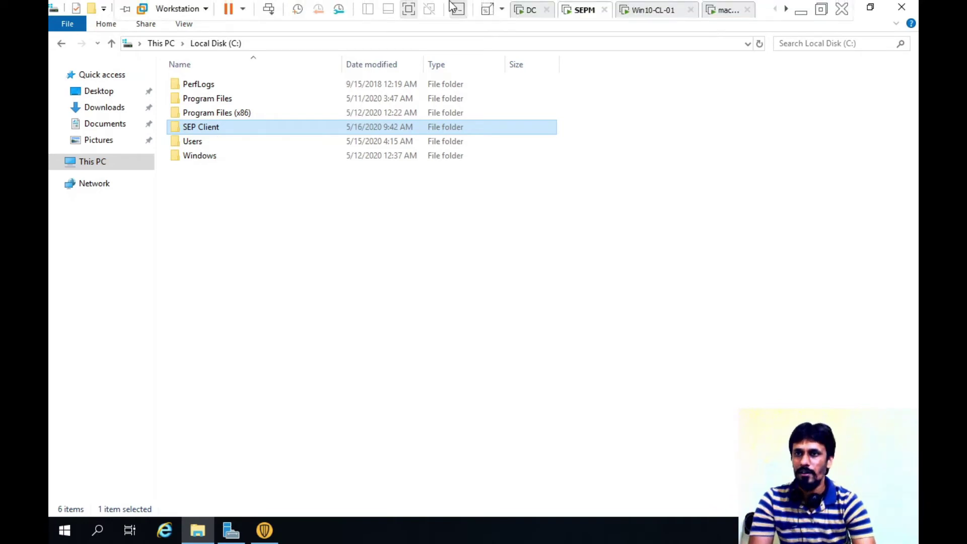
click(126, 8)
click(727, 10)
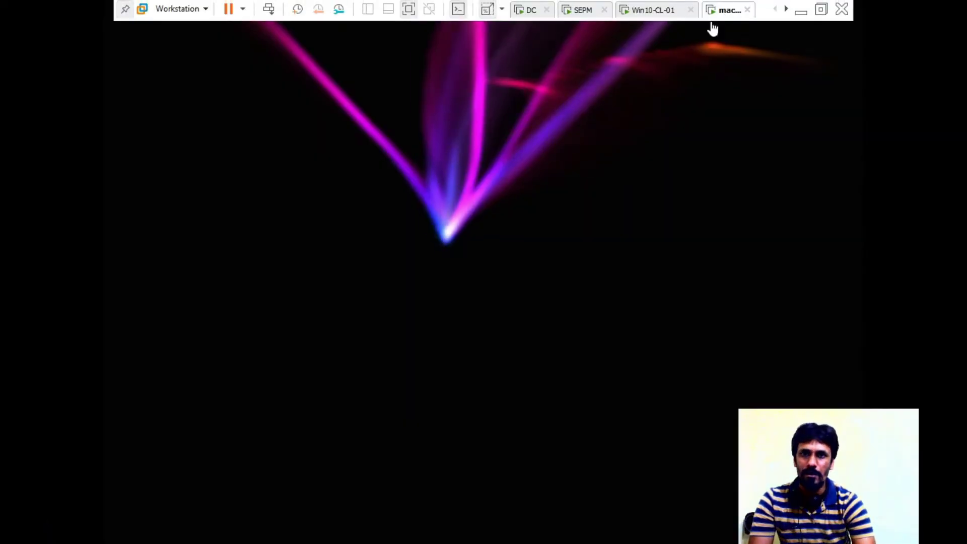
mouse_move(699, 39)
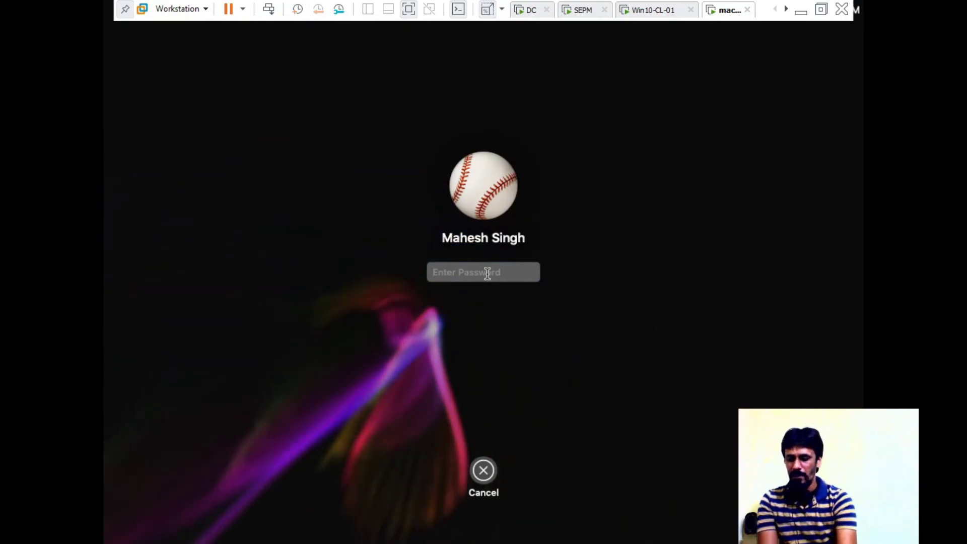
text(*****)
key(Return)
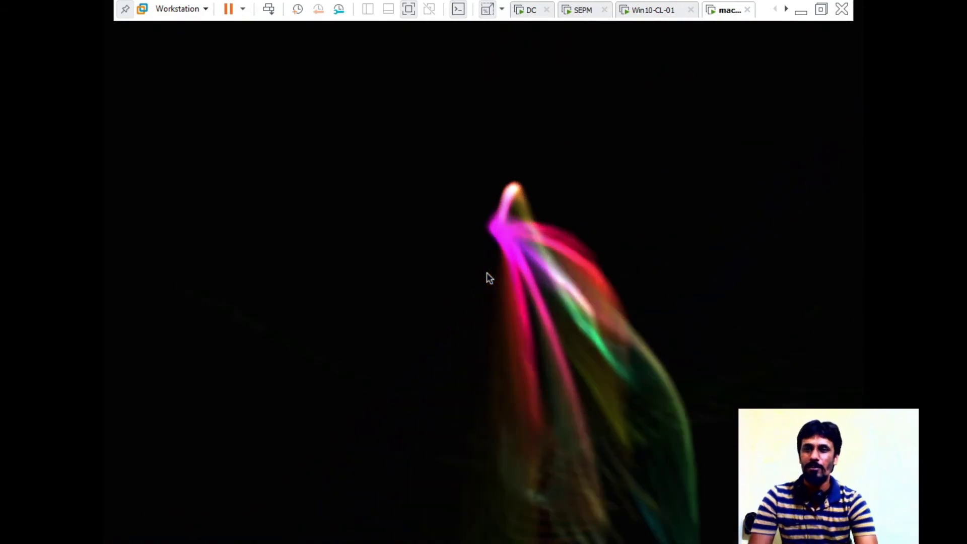
mouse_move(467, 300)
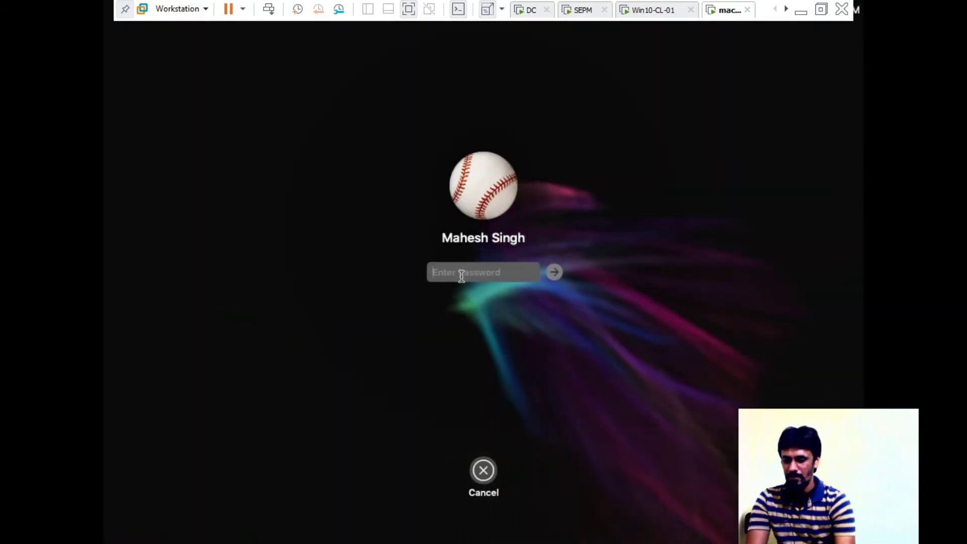
text(********)
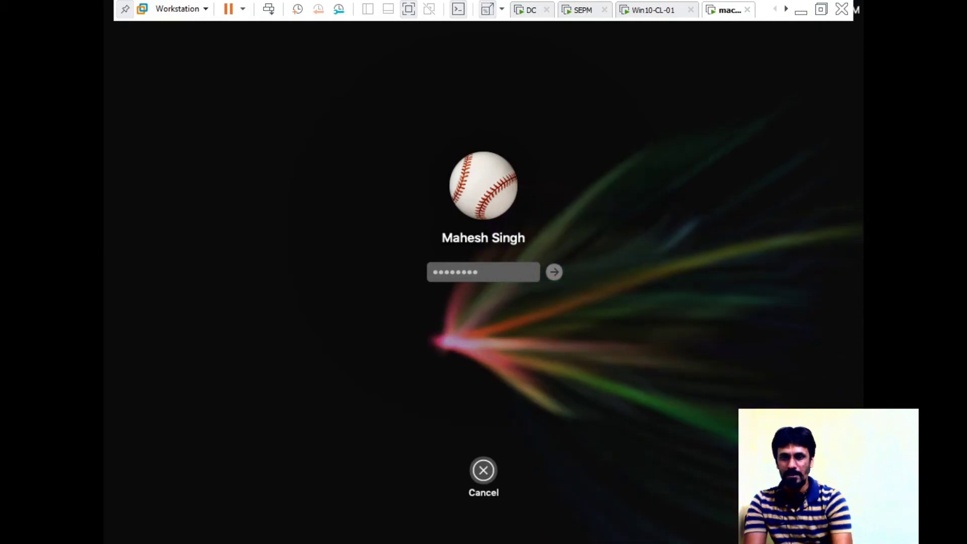
key(Return)
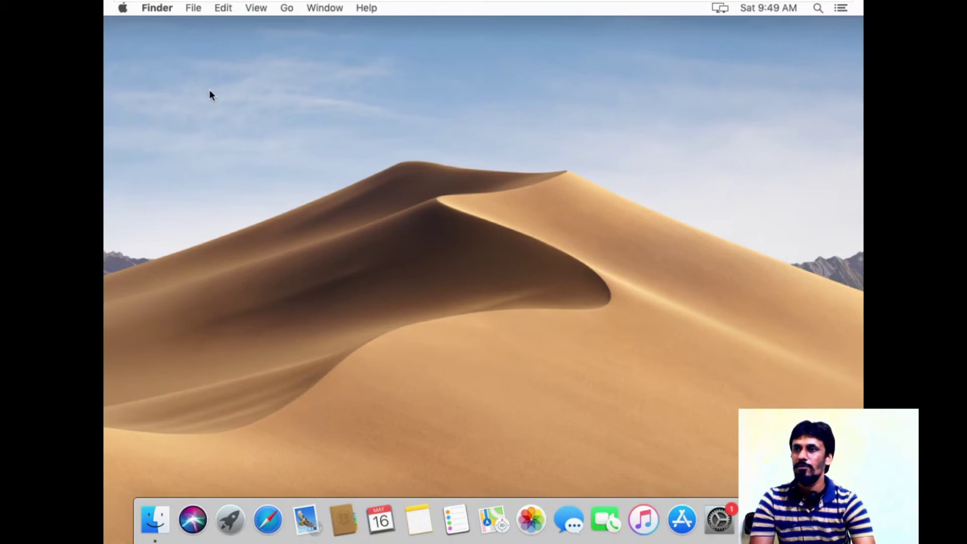
Open About This Mac and highlight the macOS 10.14 version, processor, and 2 GB memory values.
click(124, 9)
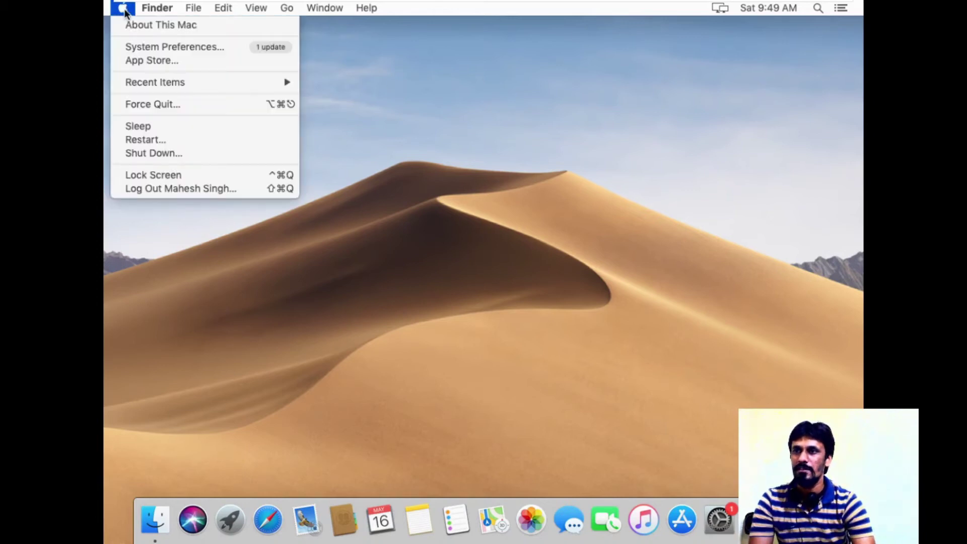
click(132, 23)
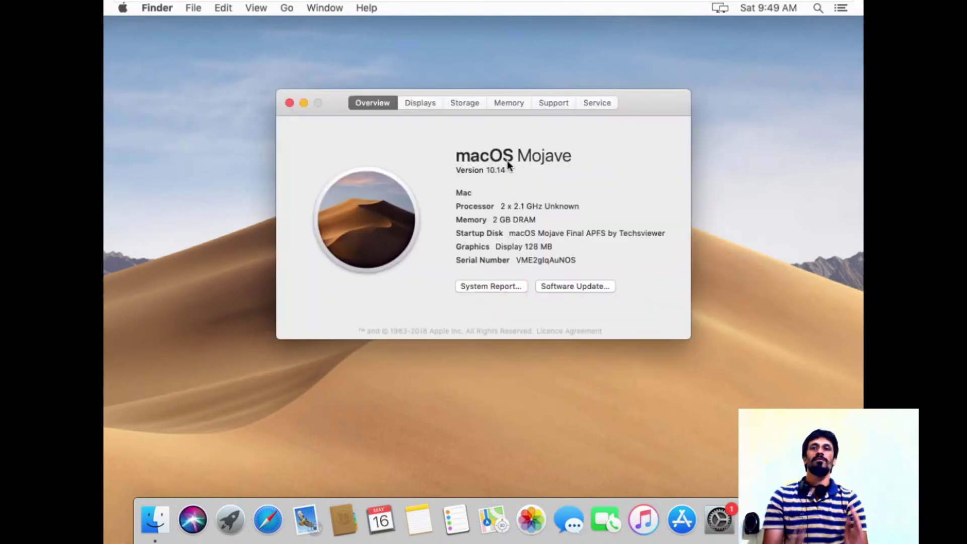
click(495, 170)
double_click(495, 170)
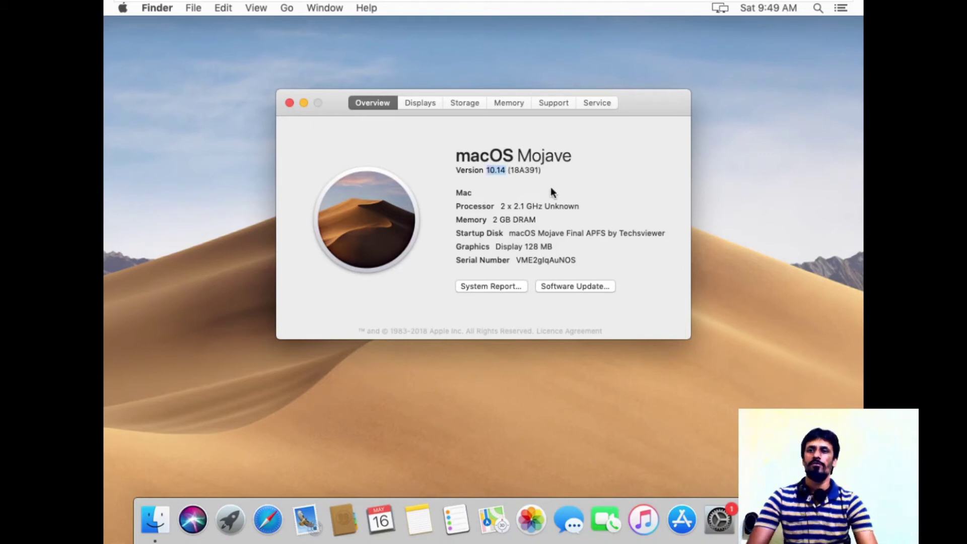
triple_click(535, 206)
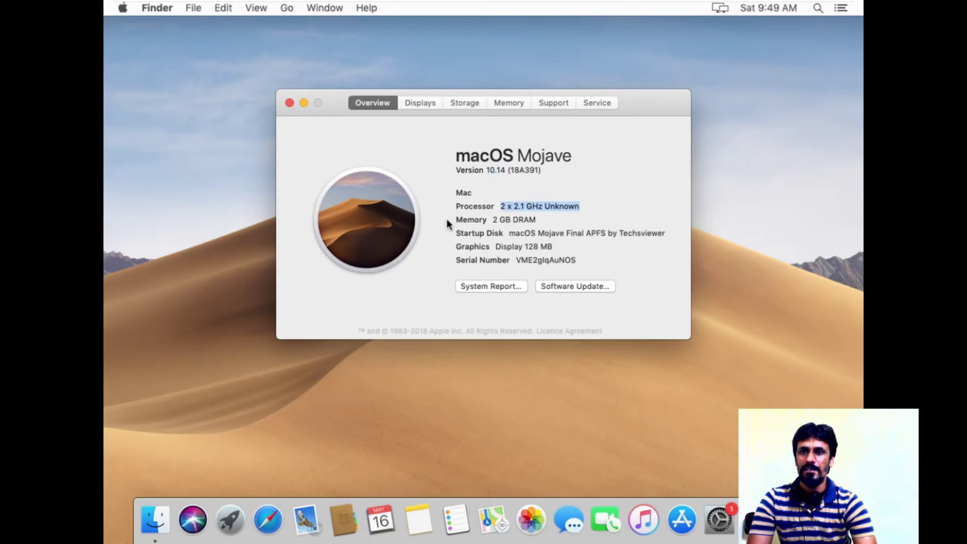
double_click(504, 220)
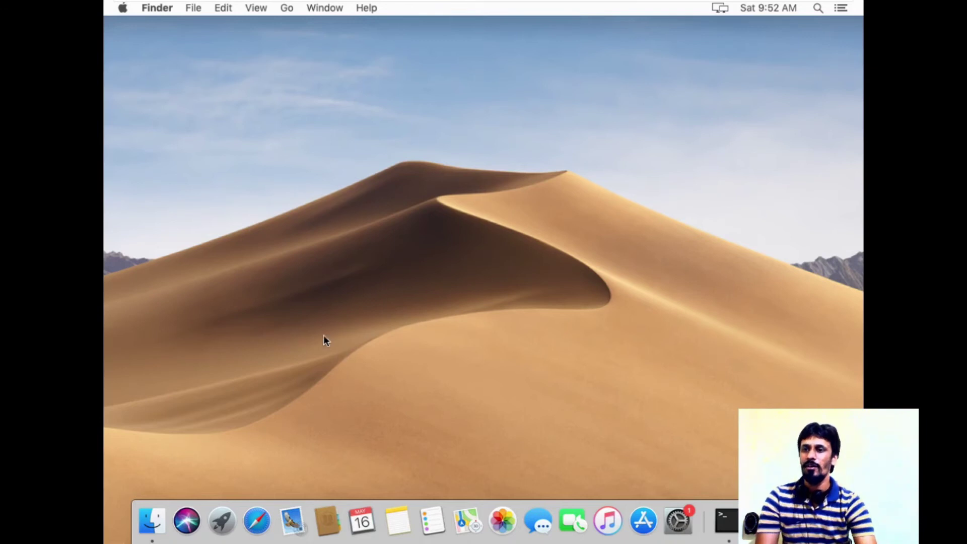
Launch Terminal from Launchpad and run hostname, showing MacOS-CL-03.local.
click(222, 521)
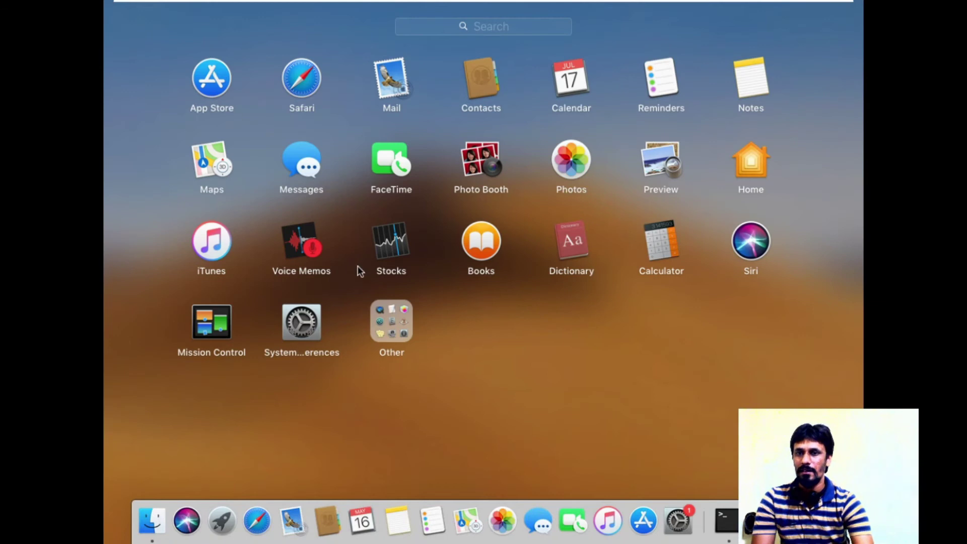
text(ter)
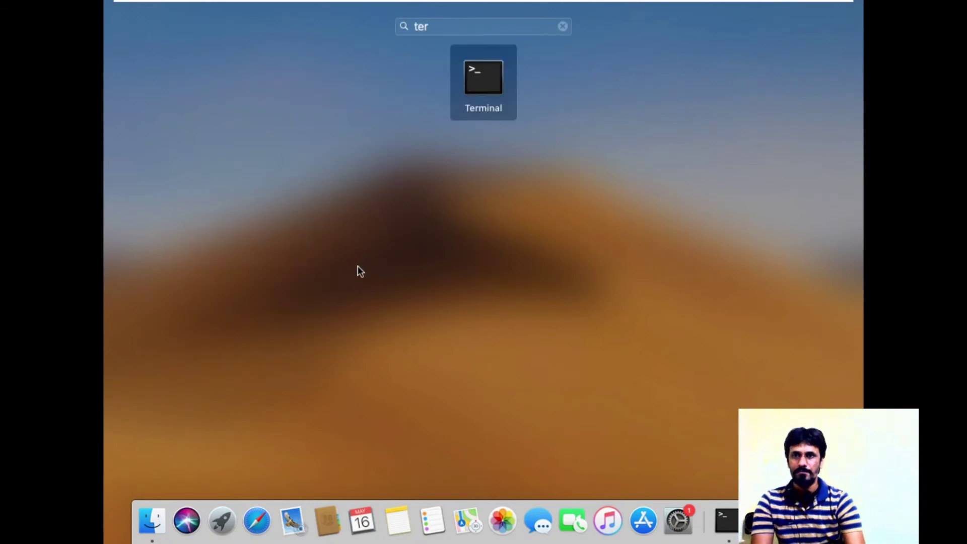
key(Return)
text(ho)
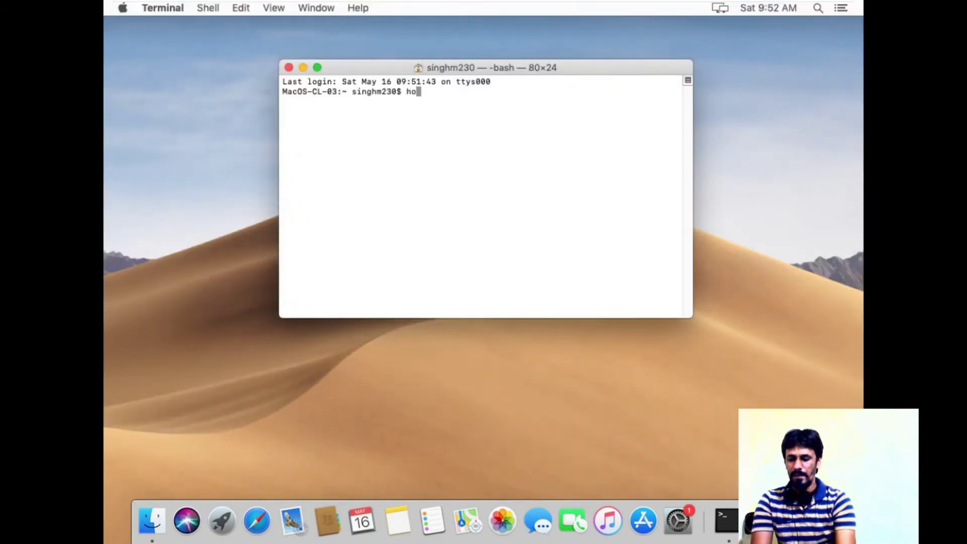
text(stname)
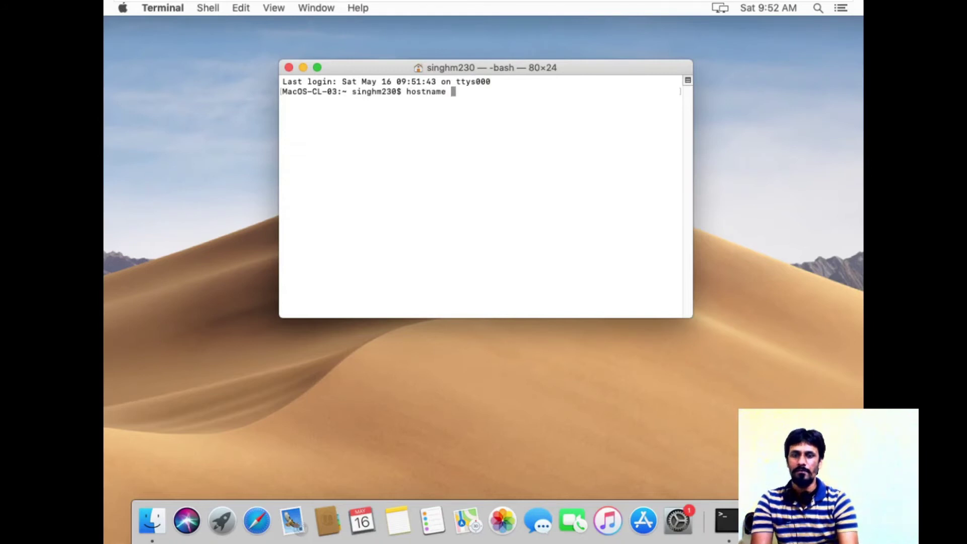
key(Return)
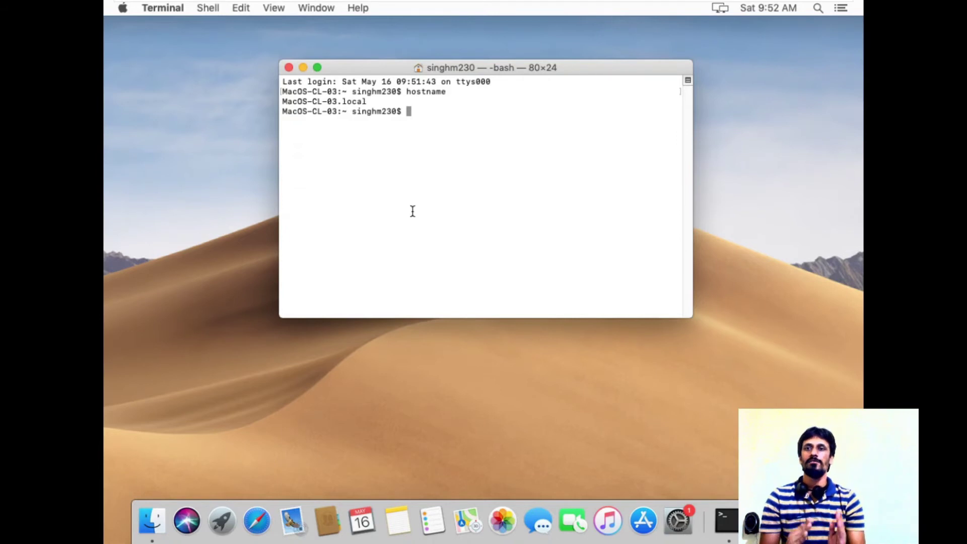
Run ifconfig in a maximized window and highlight en0's address 192.168.10.52.
text(ifc)
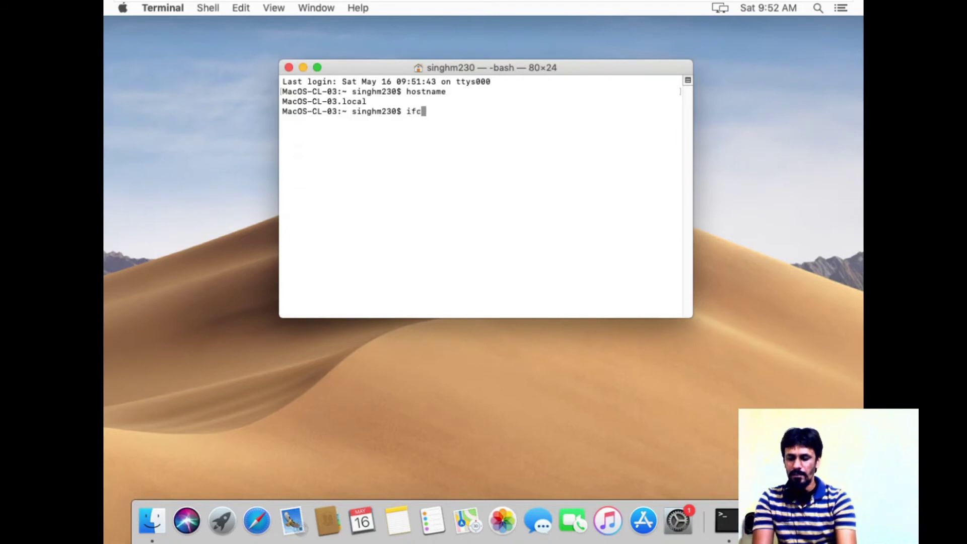
text(onfig)
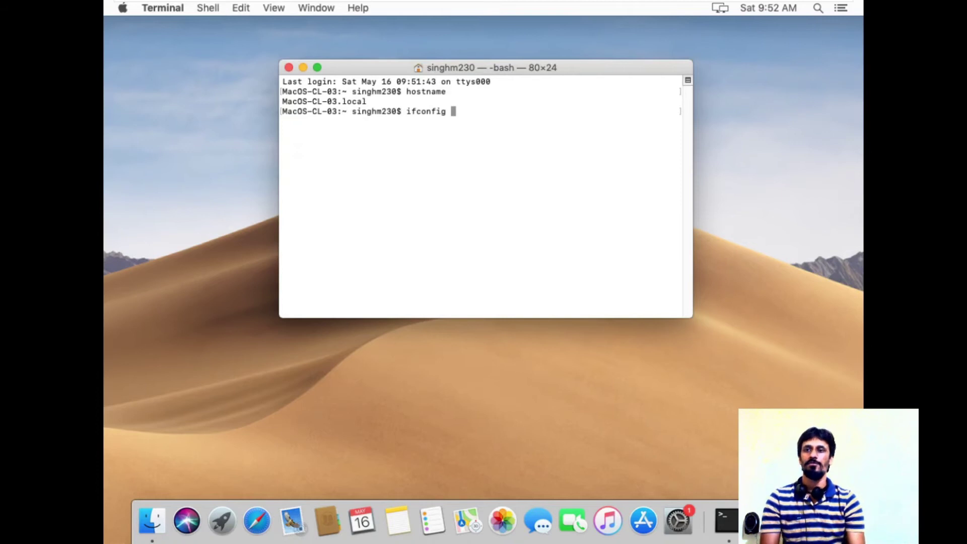
key(Return)
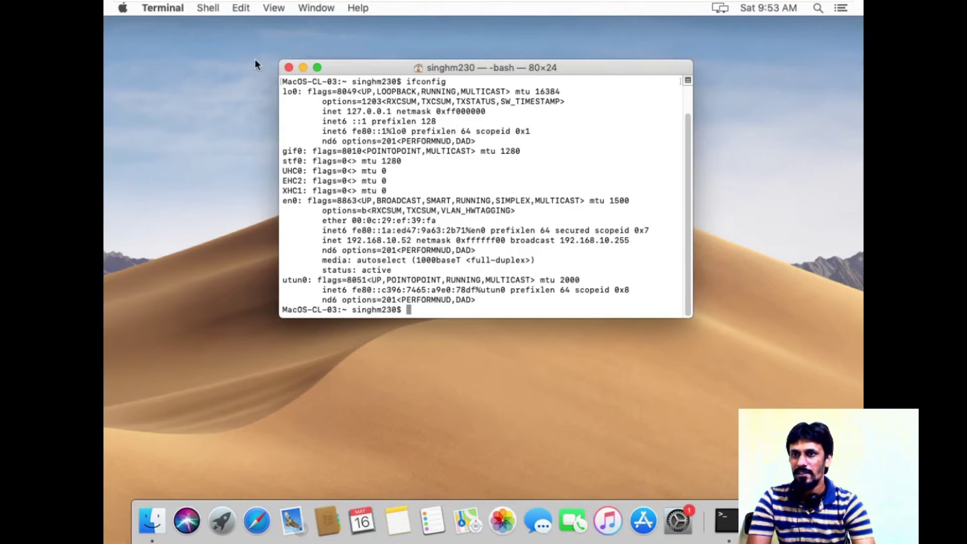
click(319, 68)
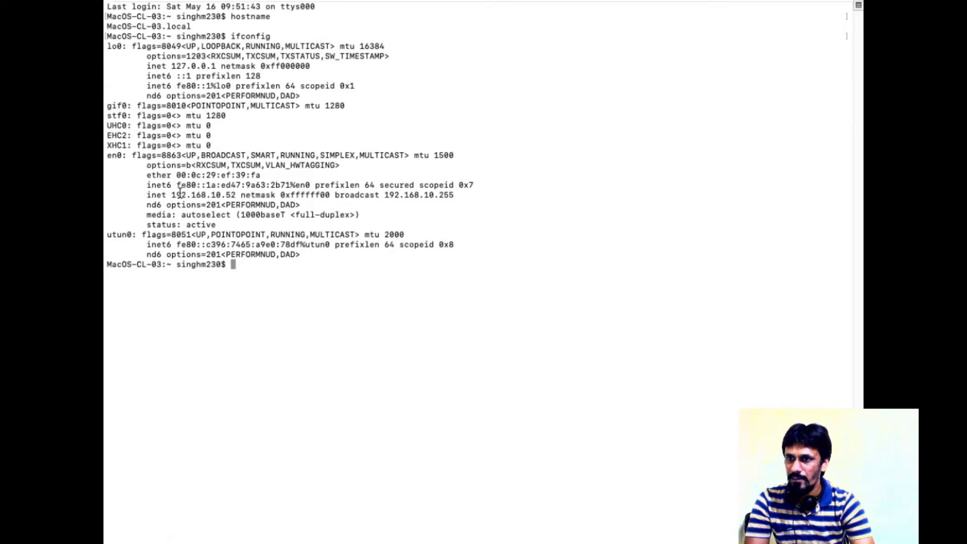
drag(174, 193, 239, 196)
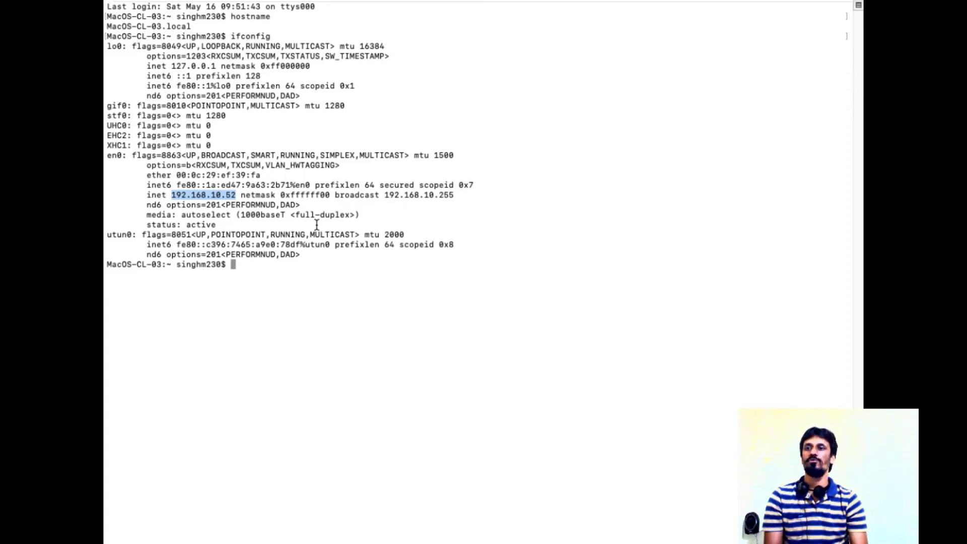
Switch to the DC virtual machine and sign in as administrator.
mouse_move(500, 1)
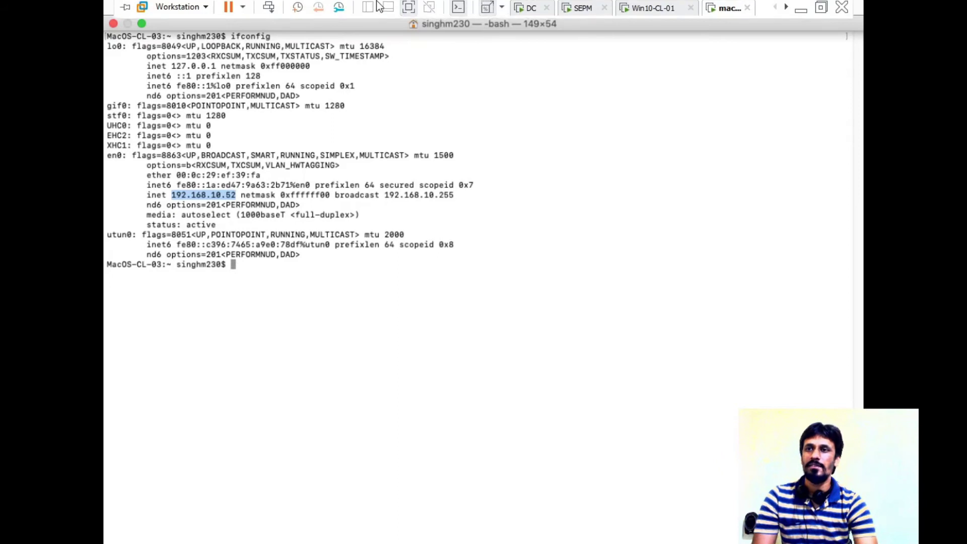
click(529, 10)
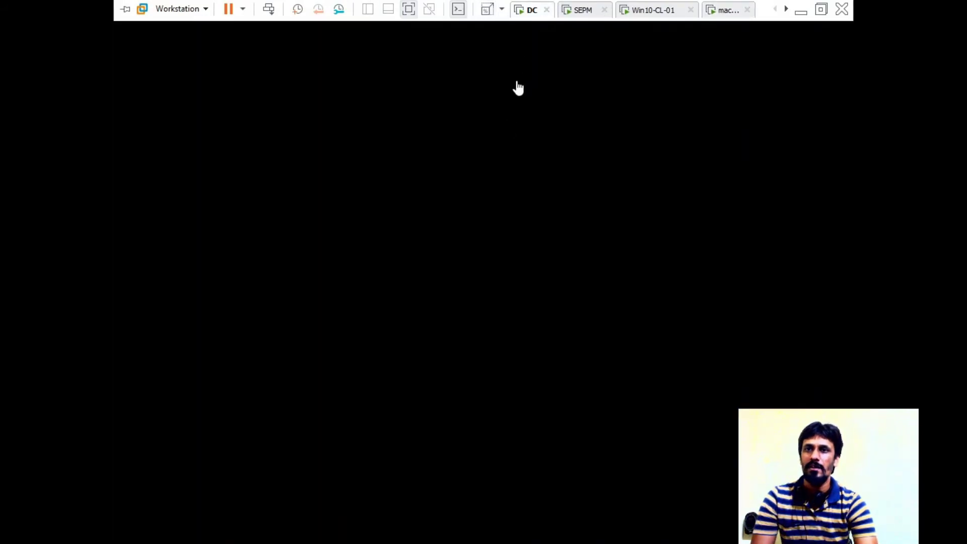
key(ctrl+alt+Insert)
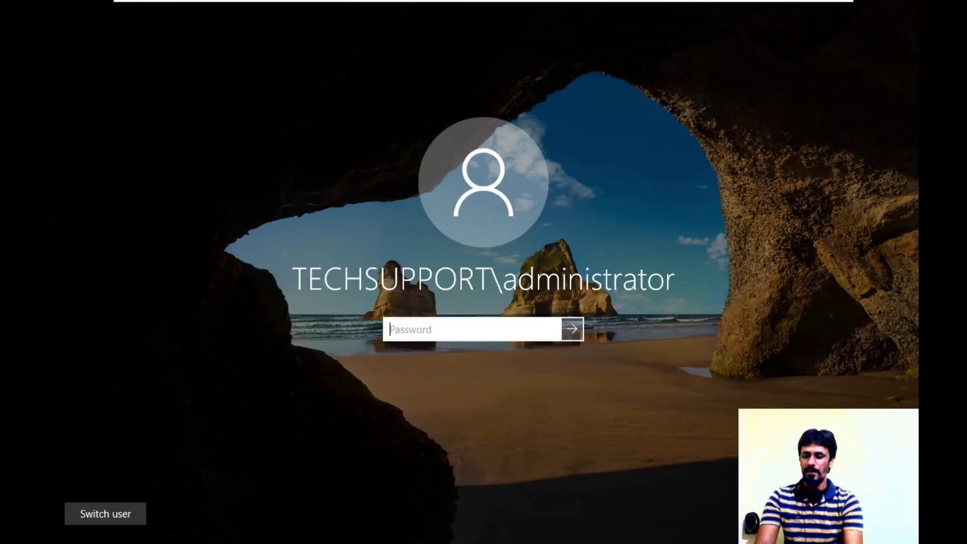
text(***)
text(•••)
key(Return)
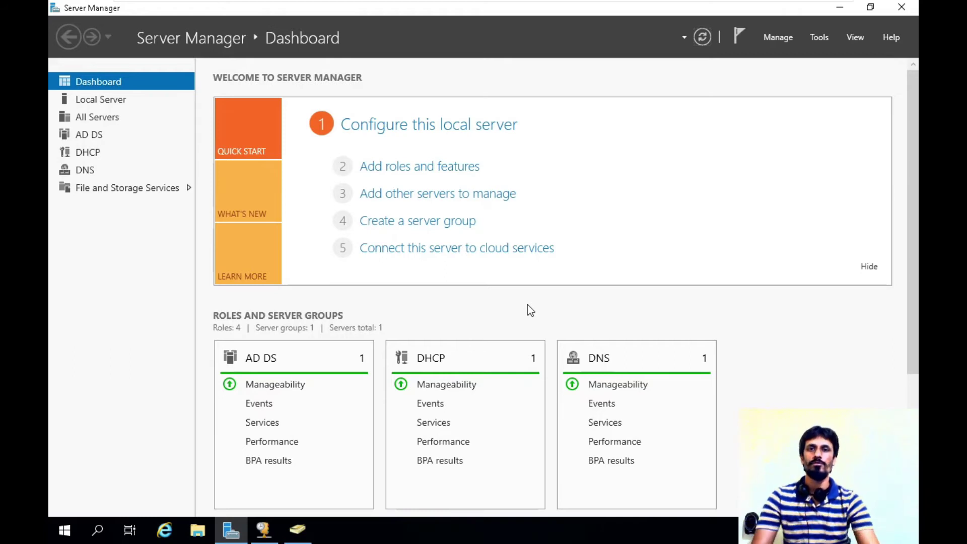
In Active Directory Users and Computers, list techsupport.com's Computers and point out macos-cl-03.
click(825, 36)
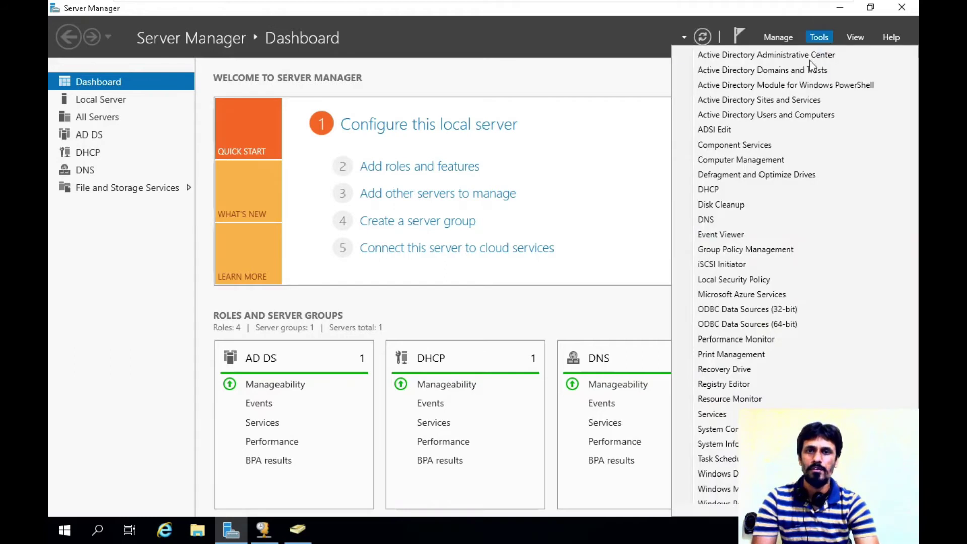
click(776, 117)
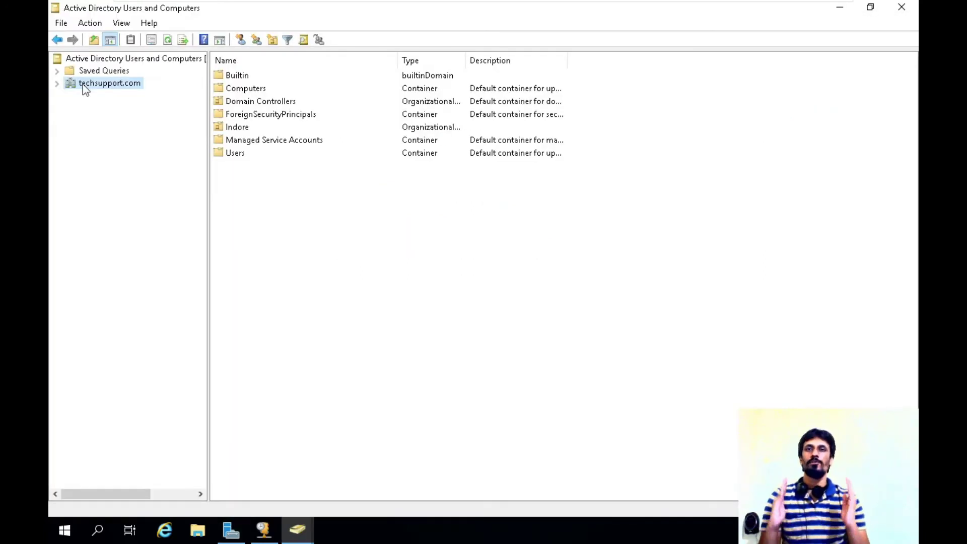
double_click(84, 84)
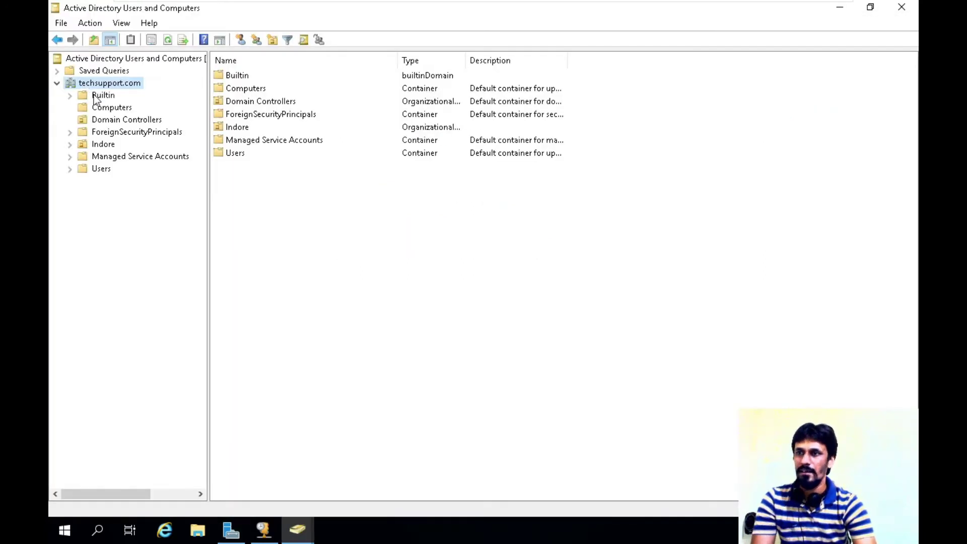
click(110, 107)
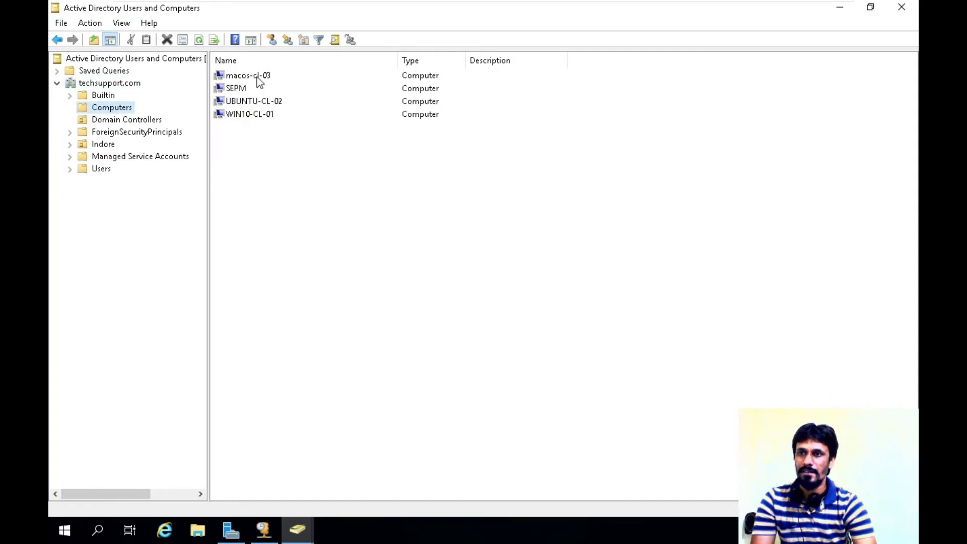
click(258, 79)
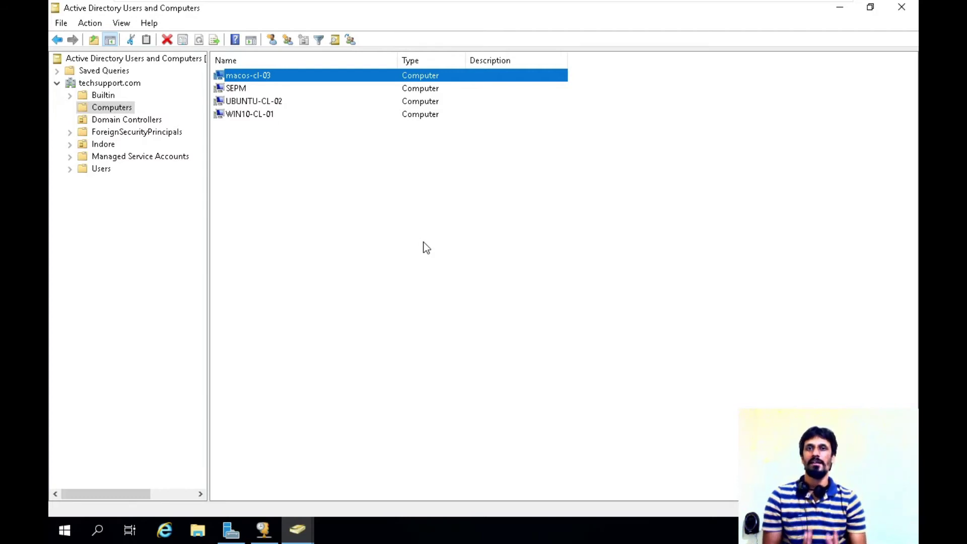
key(alt+Tab)
Open the DHCP console full-screen and expand the dc.techsupport.com server.
click(819, 39)
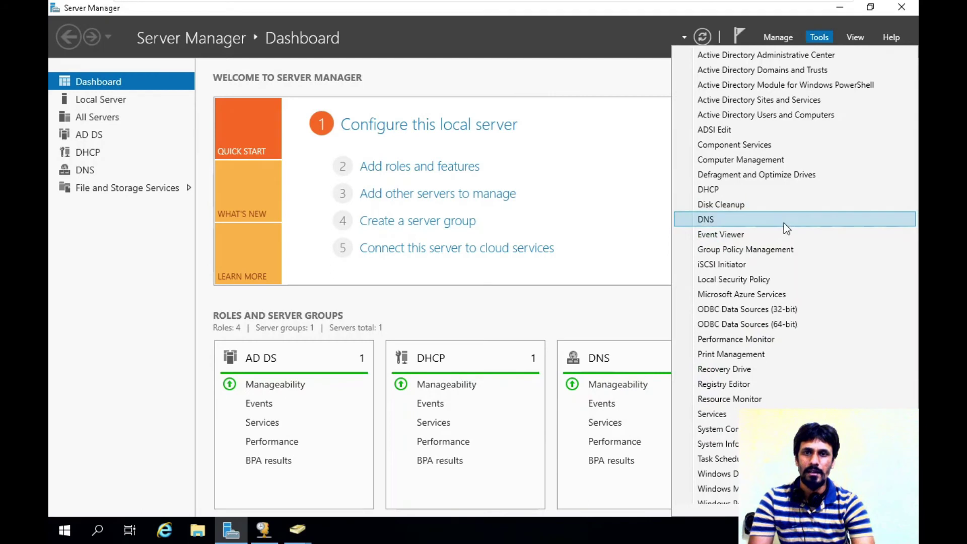
click(759, 187)
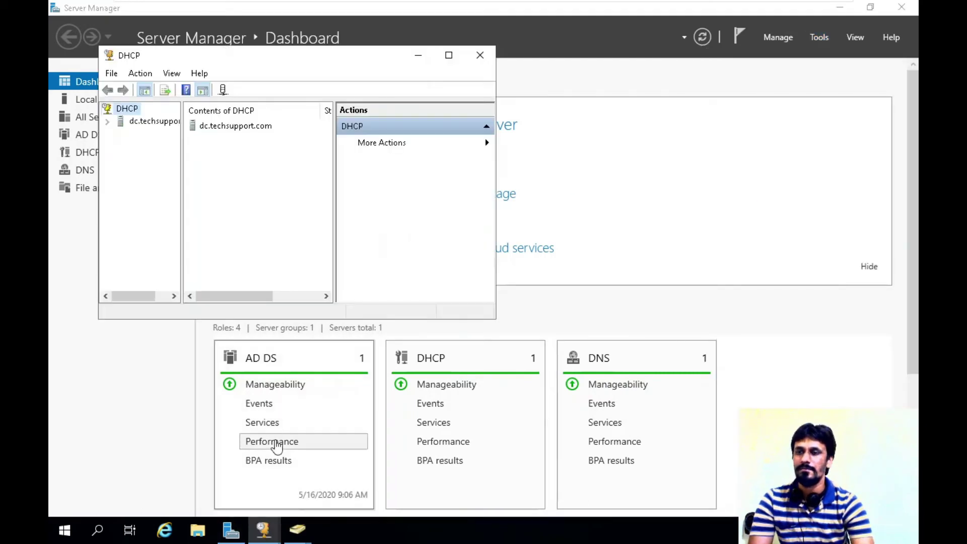
double_click(317, 55)
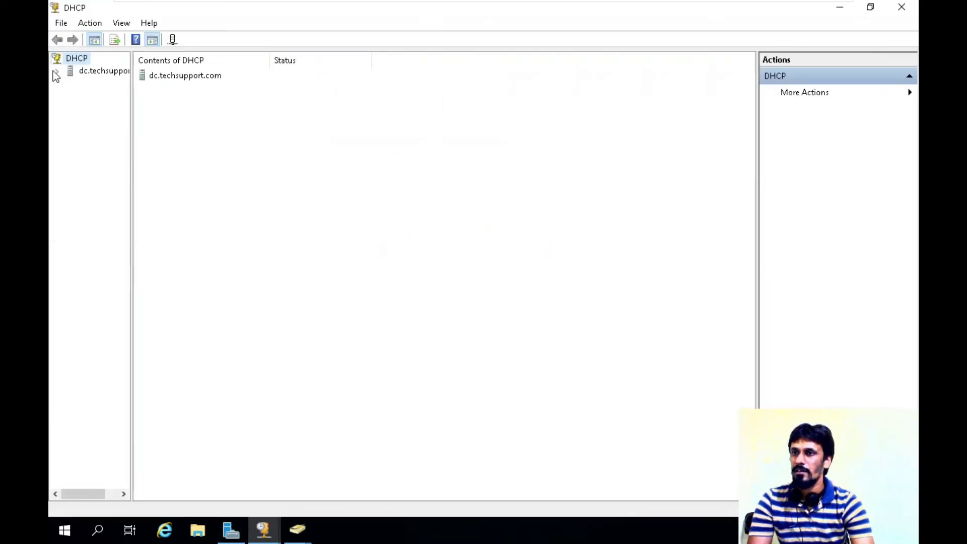
double_click(95, 75)
drag(131, 136, 205, 133)
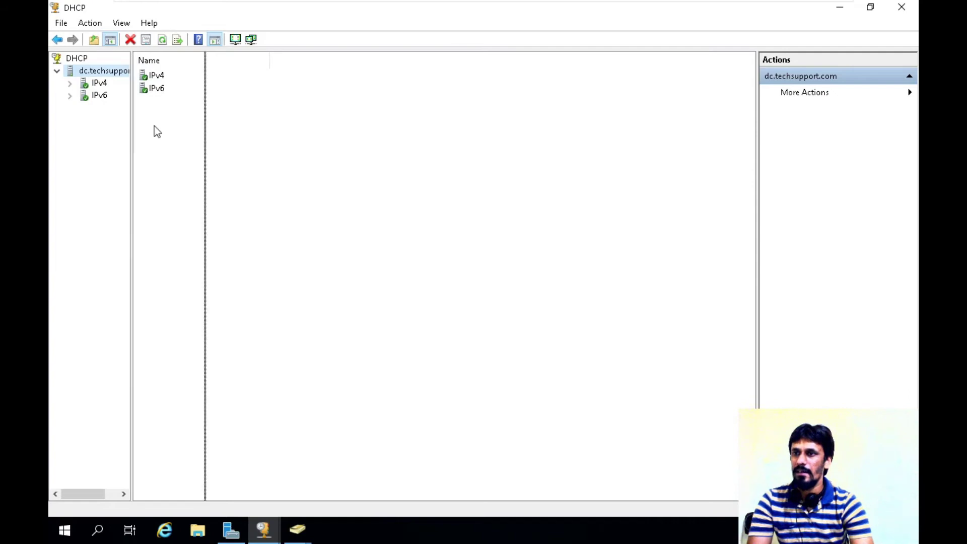
Expand IPv4 and the 192.168.10.0 scope to show MacOS-CL-03's lease at 192.168.10.52.
double_click(99, 82)
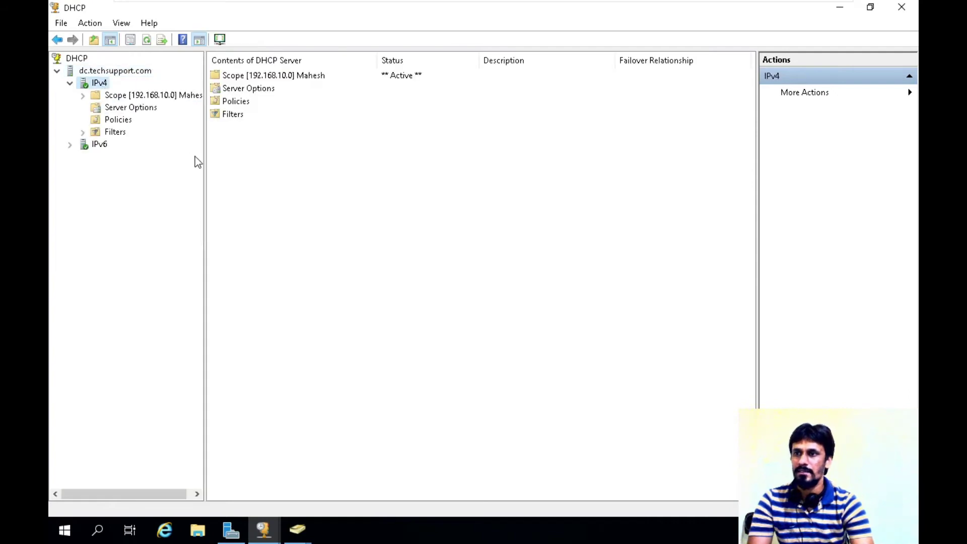
drag(204, 158, 264, 162)
double_click(131, 95)
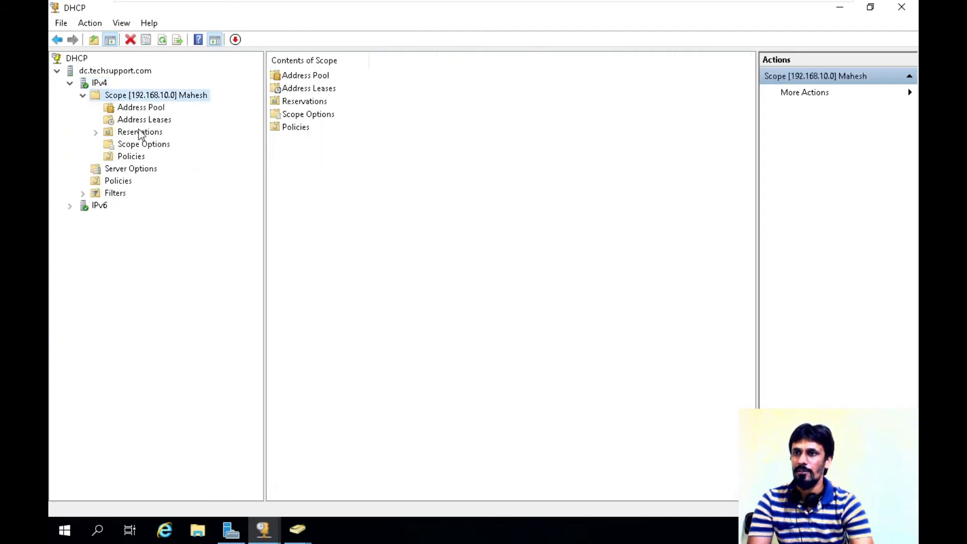
click(151, 119)
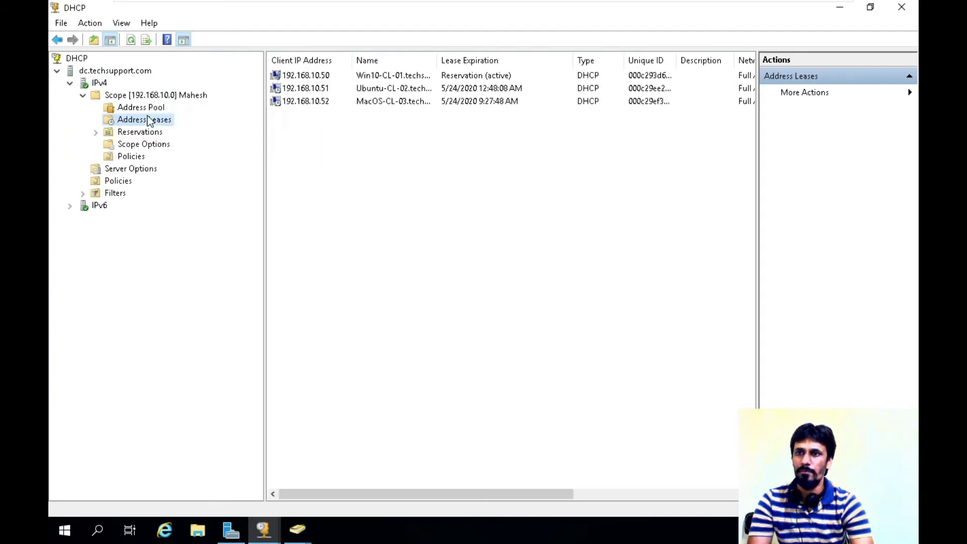
click(453, 101)
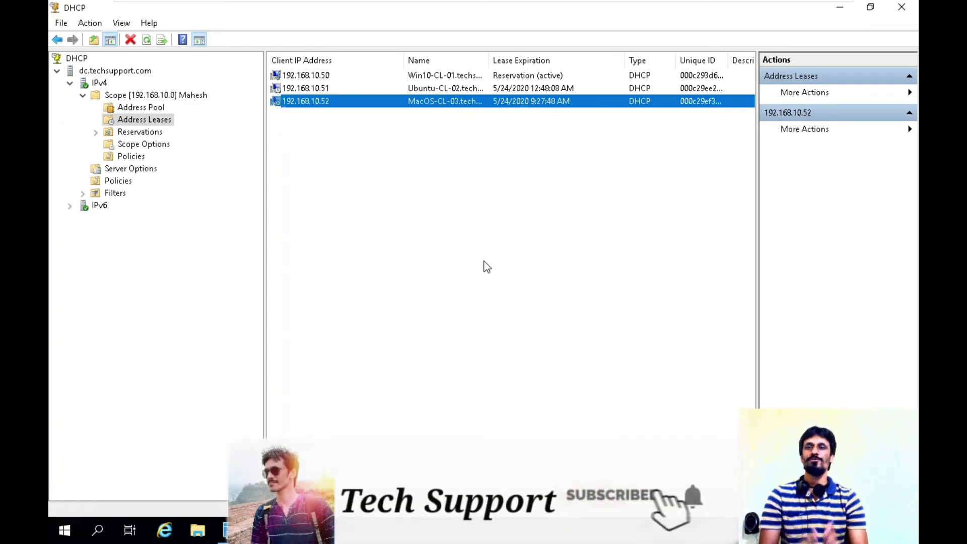
mouse_move(563, 10)
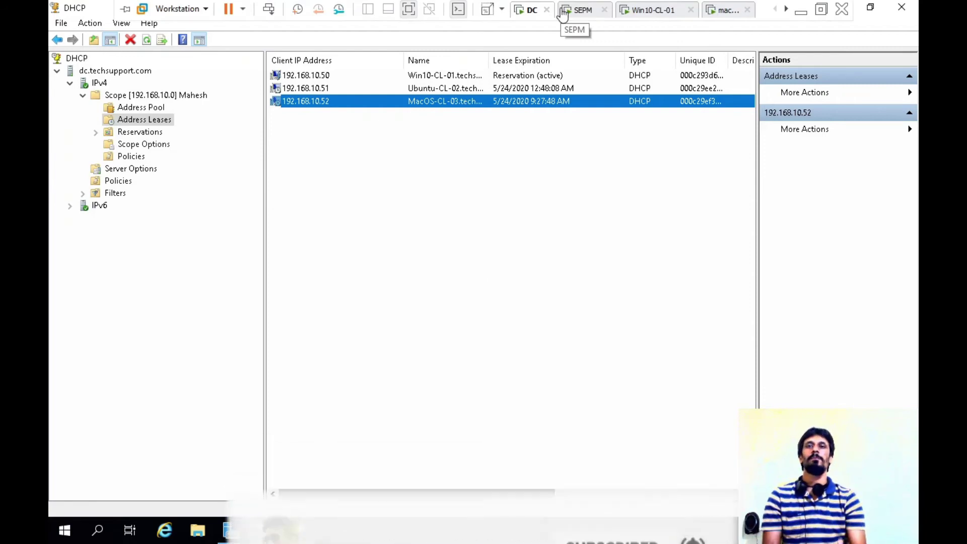
On the macOS VM, close Terminal and enter smb://192.168.10.101 in Connect to Server.
click(724, 10)
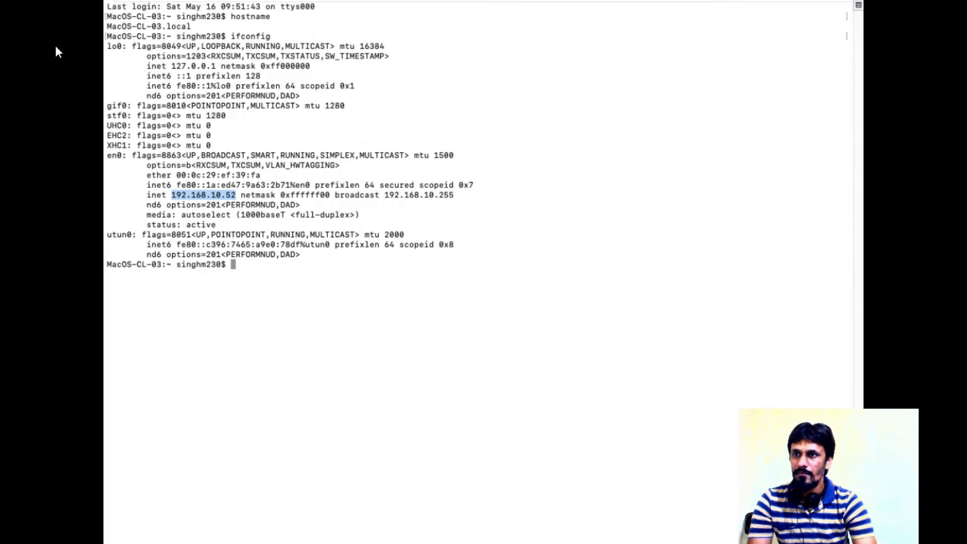
mouse_move(162, 5)
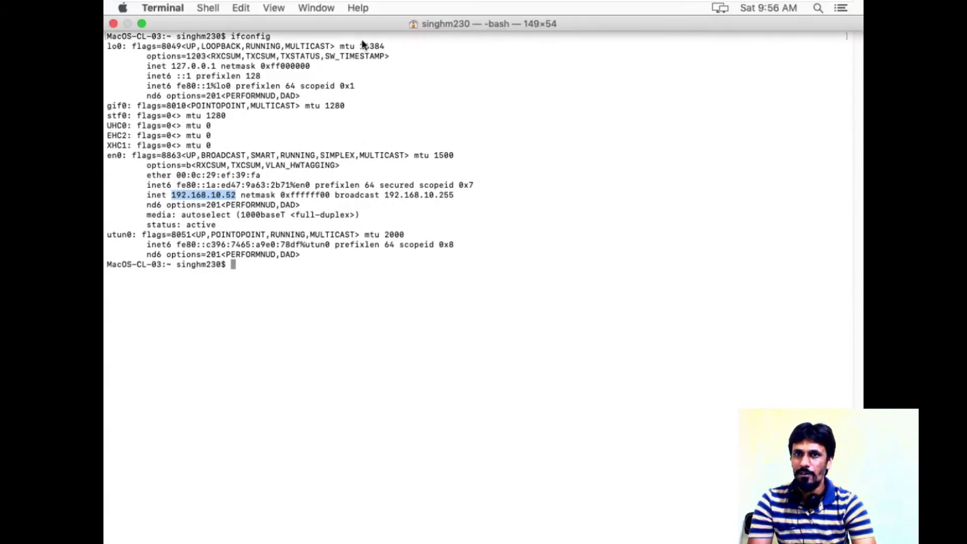
click(113, 24)
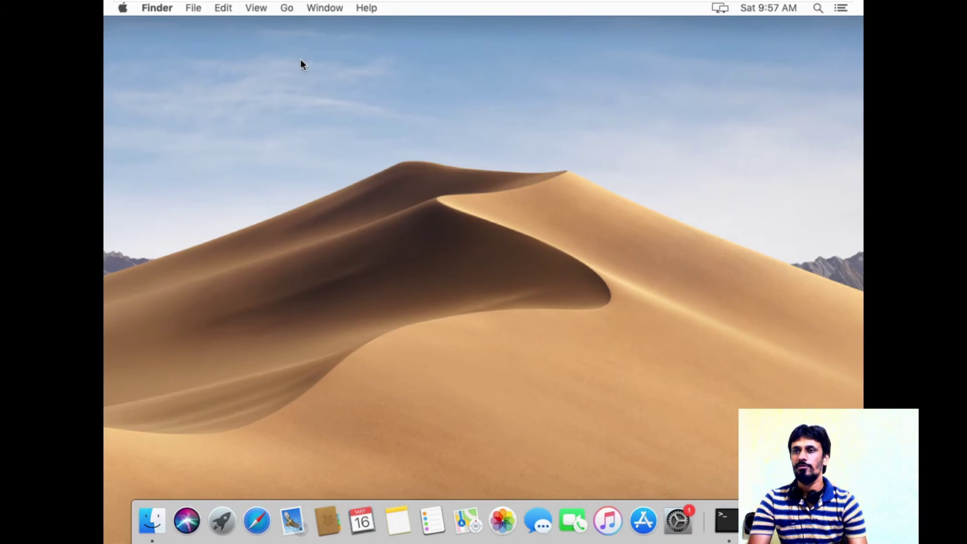
click(283, 9)
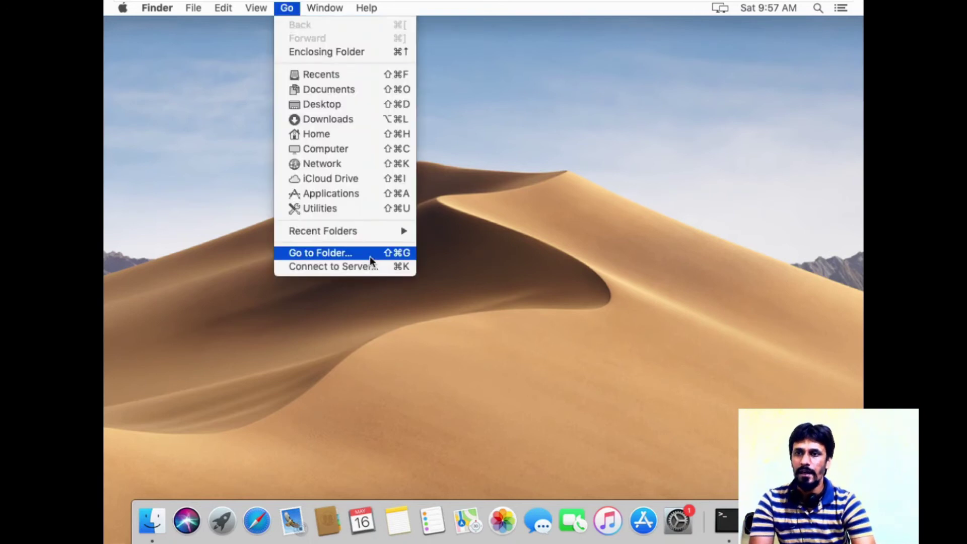
click(364, 268)
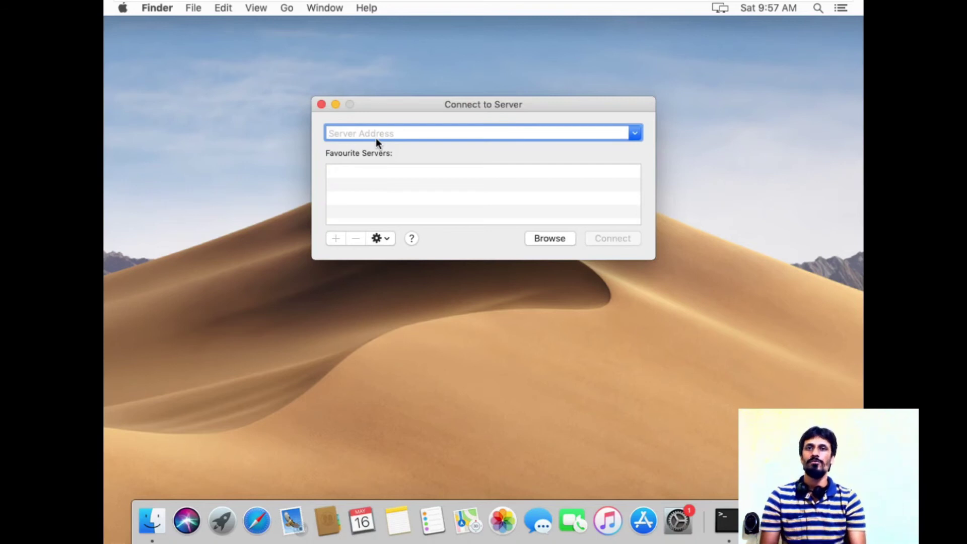
text(smb)
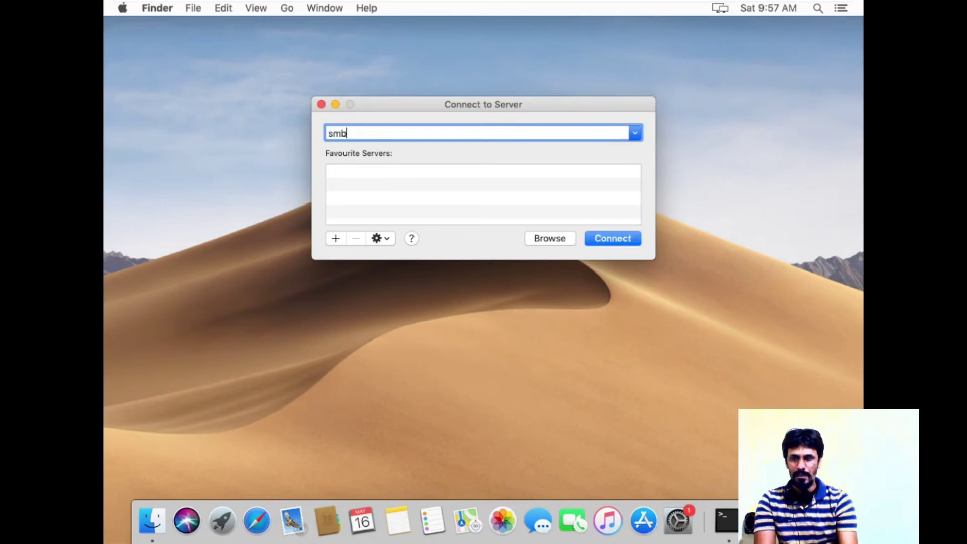
text(://)
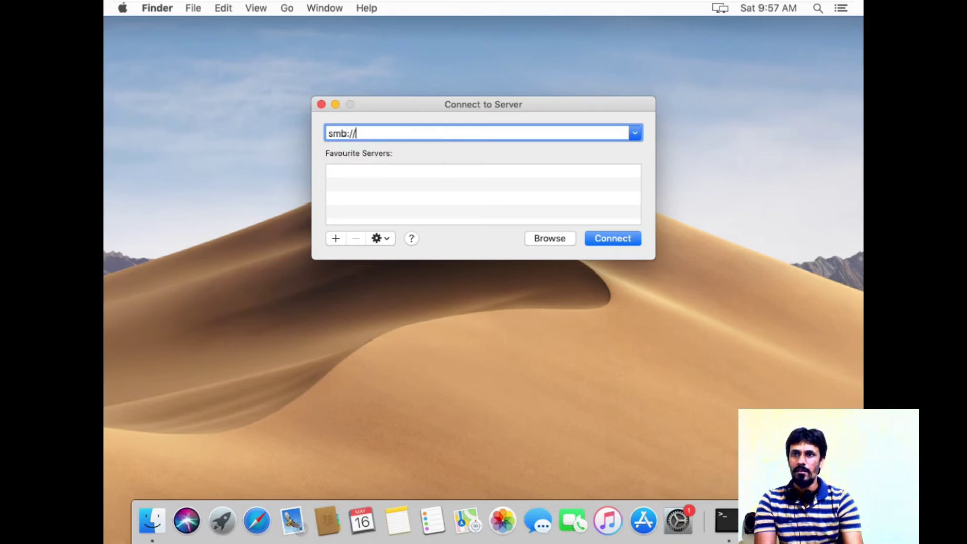
text(192)
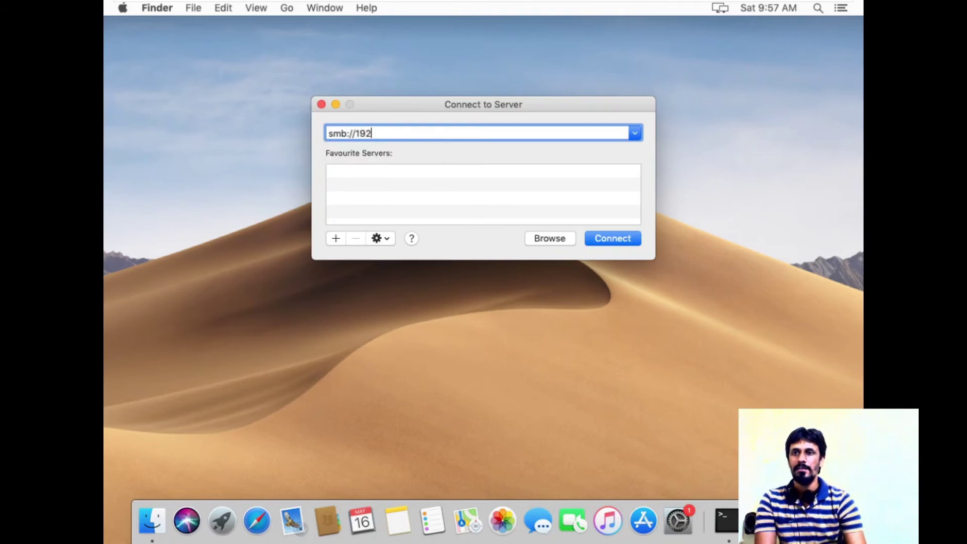
text(.168.10.101)
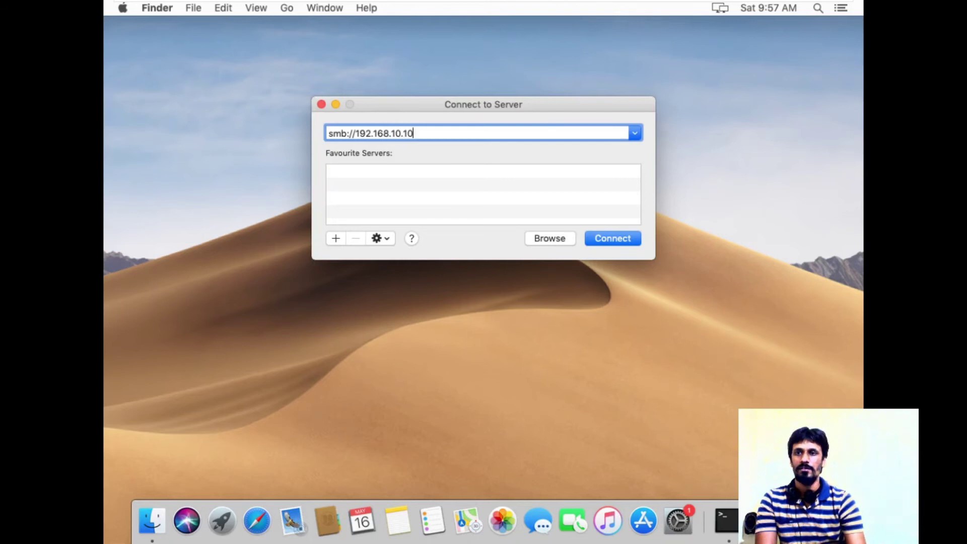
Sign in as registered user administrator with its password and mount the SEP Client volume.
click(627, 238)
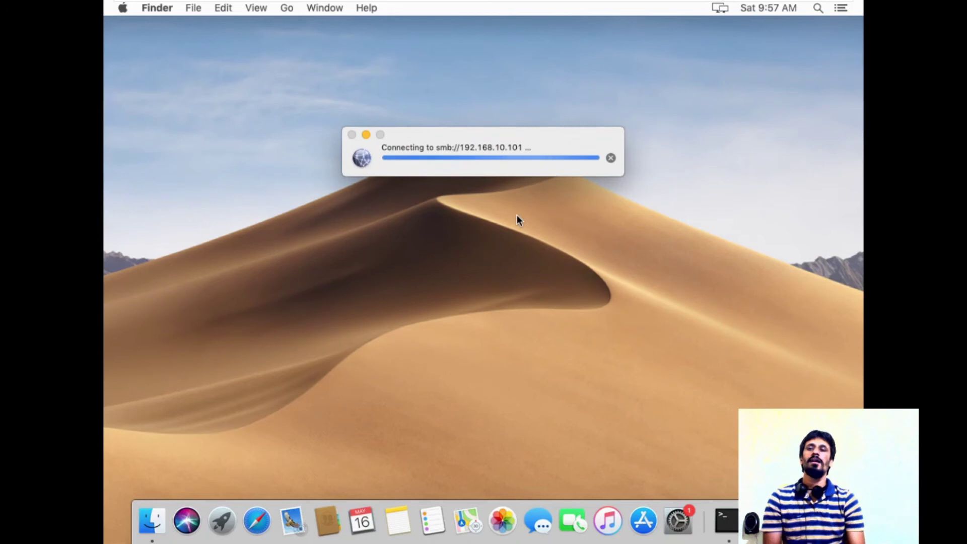
click(517, 216)
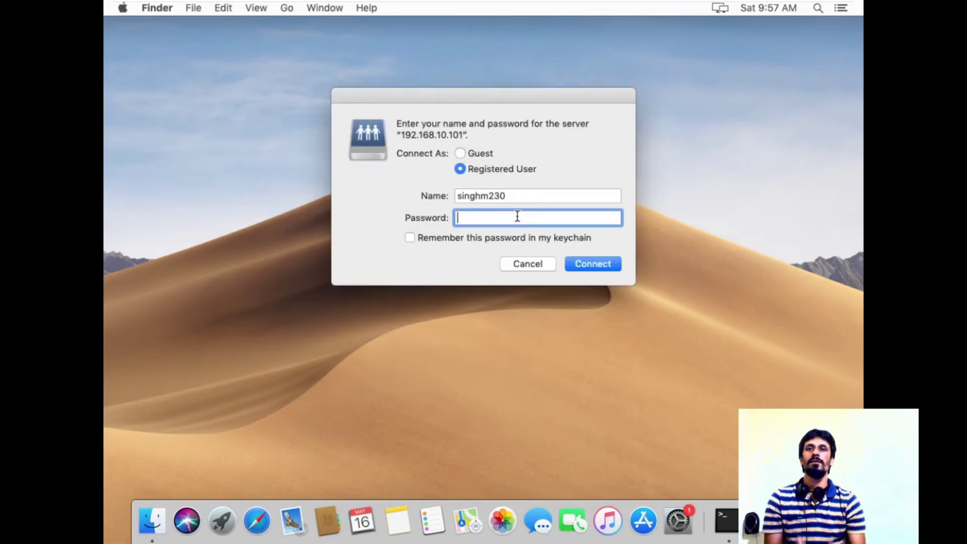
key(shift+Tab)
key(BackSpace)
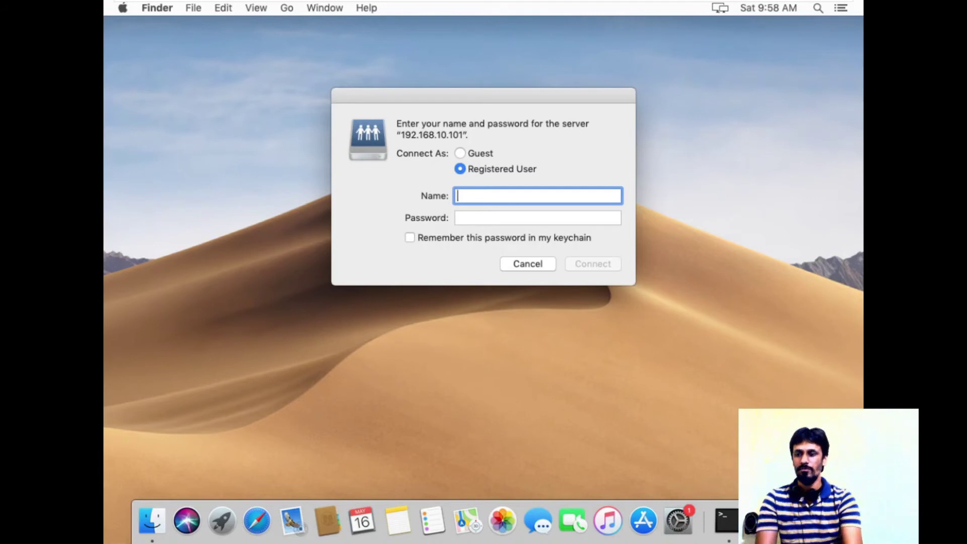
text(adminis)
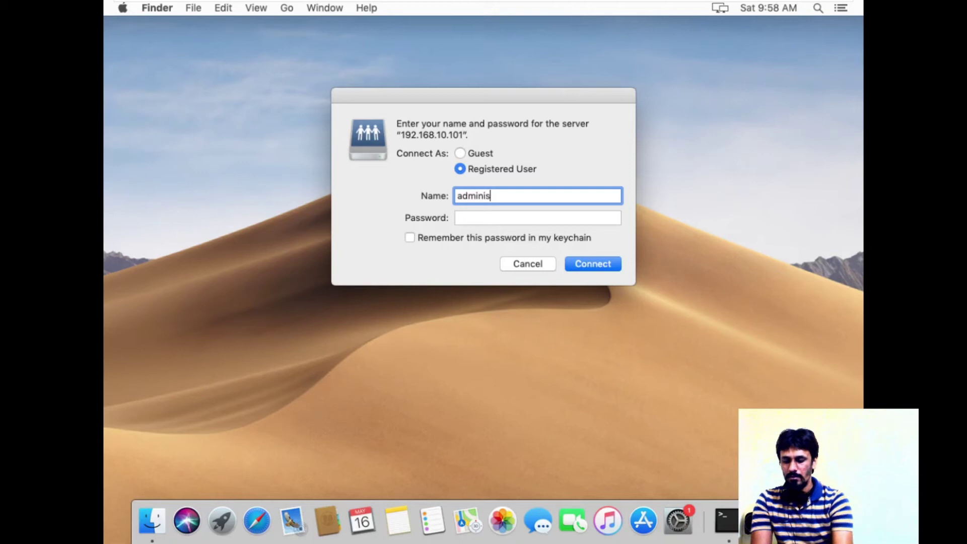
text(trator)
key(Tab)
text(•••••••••)
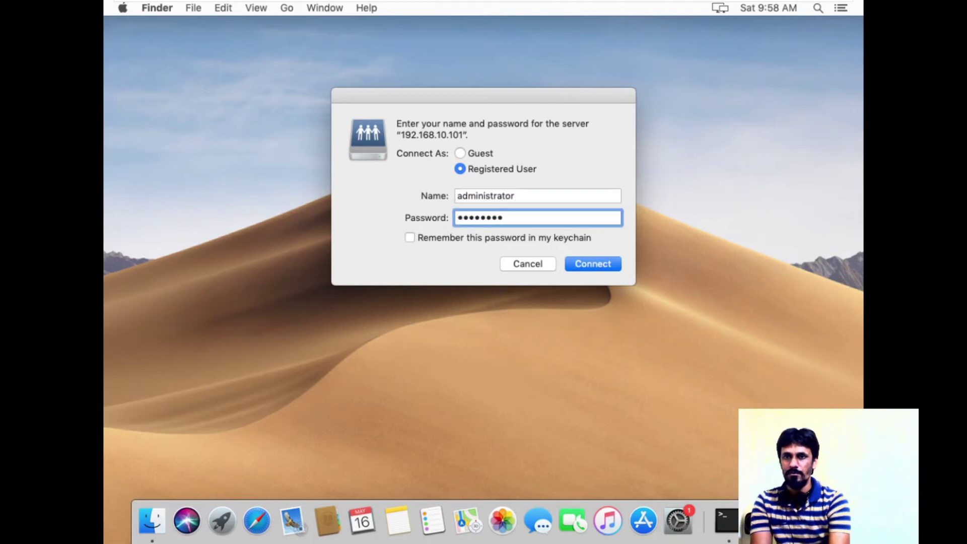
click(588, 264)
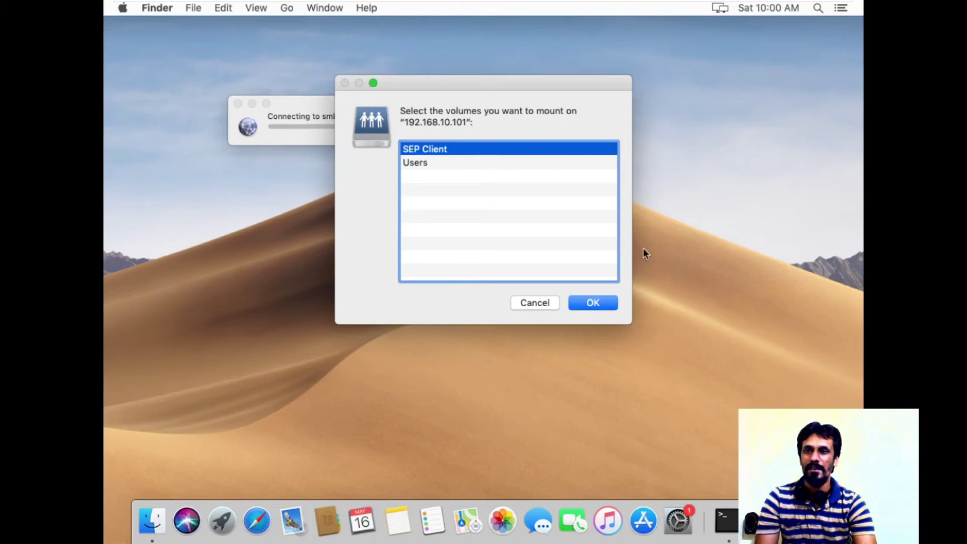
click(599, 300)
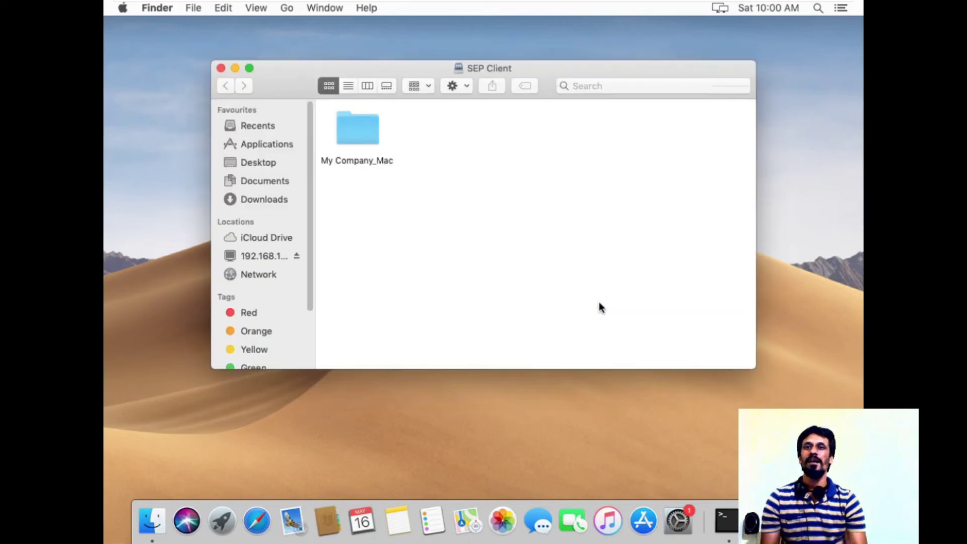
Copy the My Company_Mac folder from the share and paste it onto the desktop.
click(356, 135)
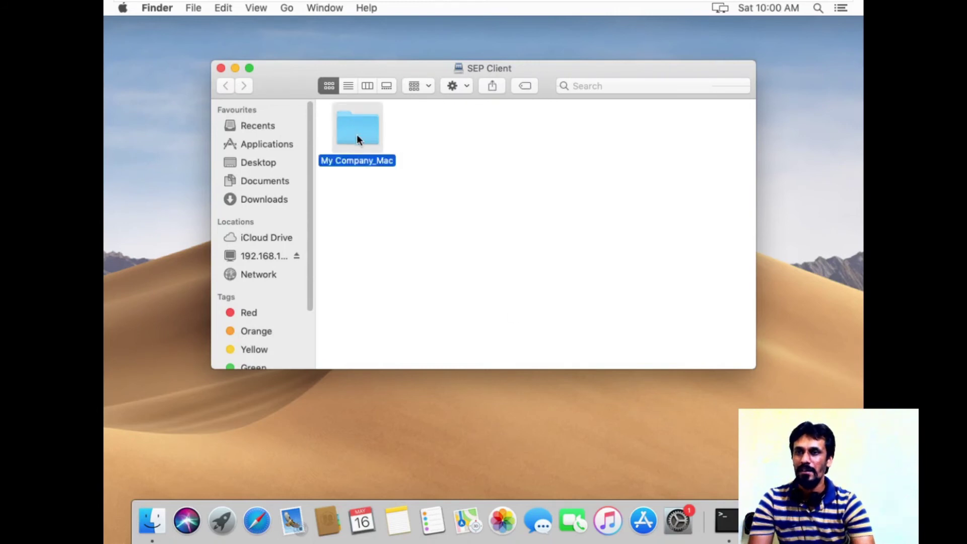
right_click(351, 119)
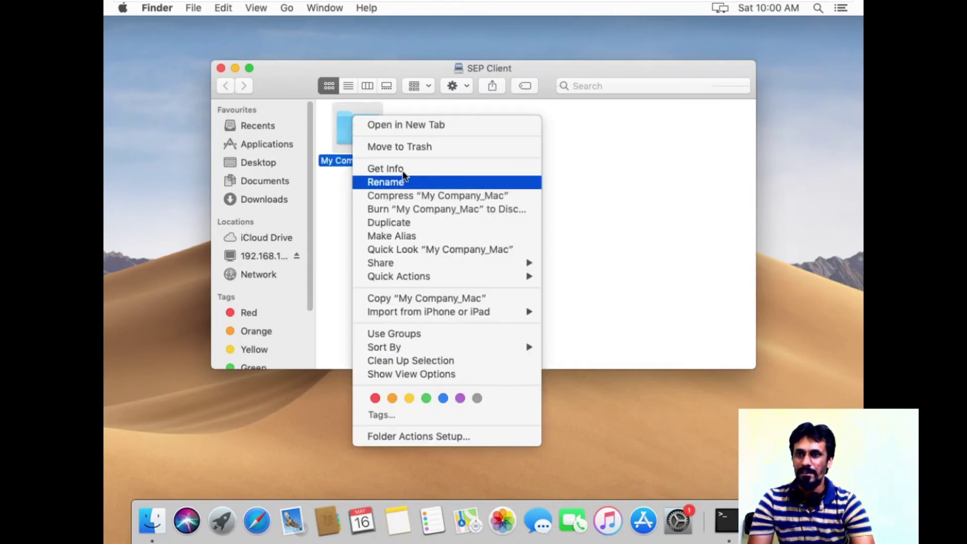
click(398, 297)
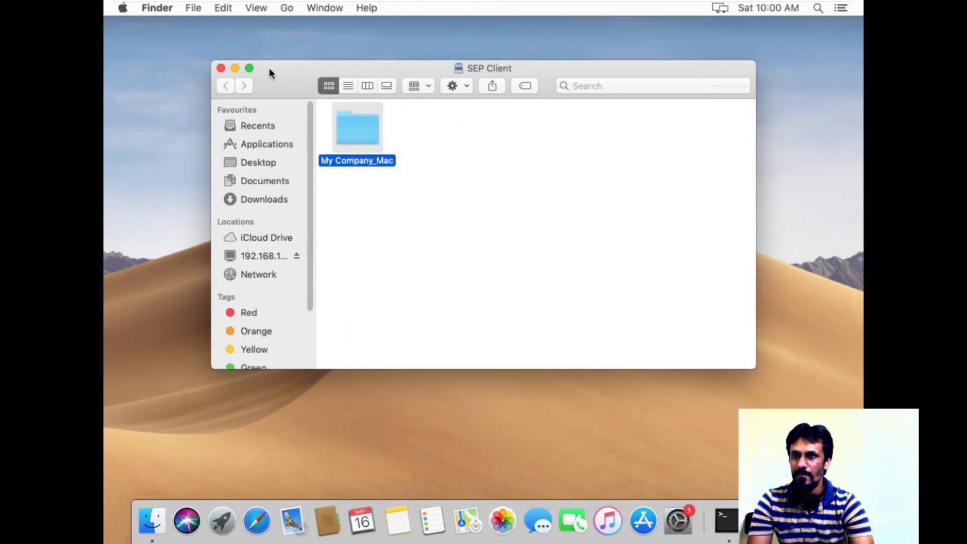
click(235, 68)
right_click(415, 139)
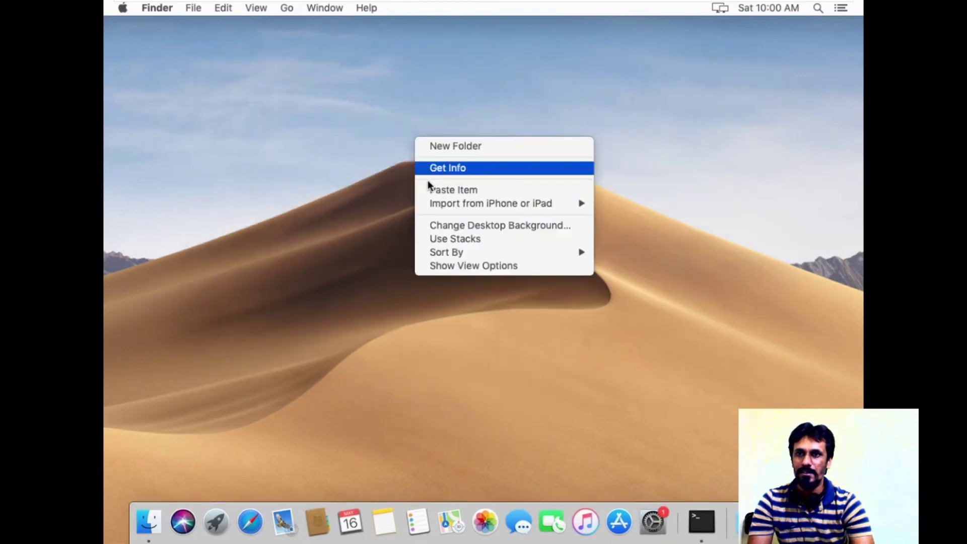
click(436, 193)
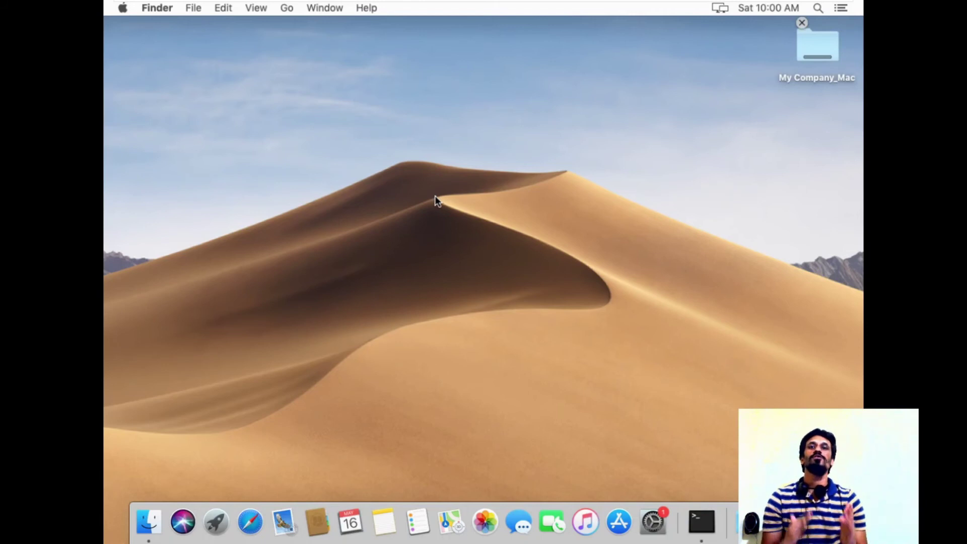
Open the nested Symantec Endpoint Protection folders and launch the Installer.
click(816, 64)
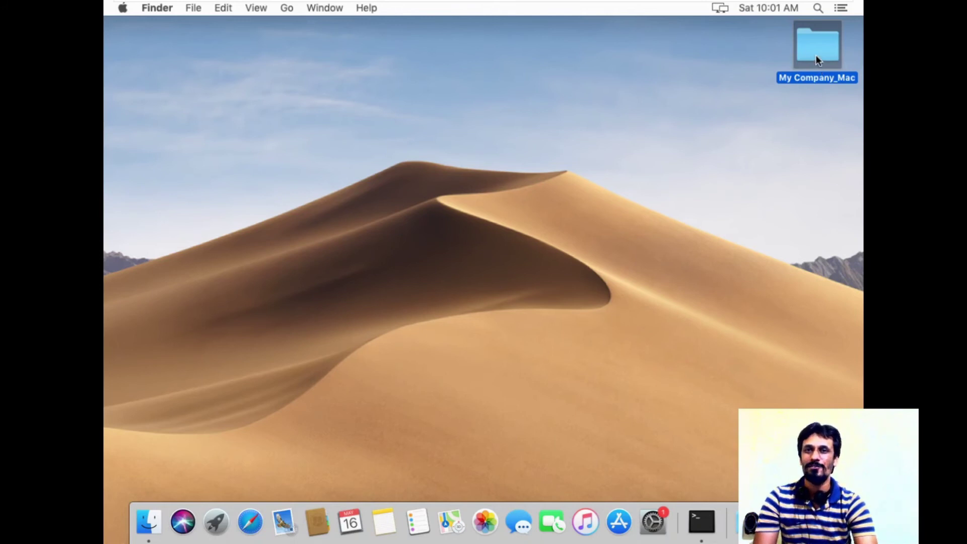
double_click(815, 55)
double_click(374, 152)
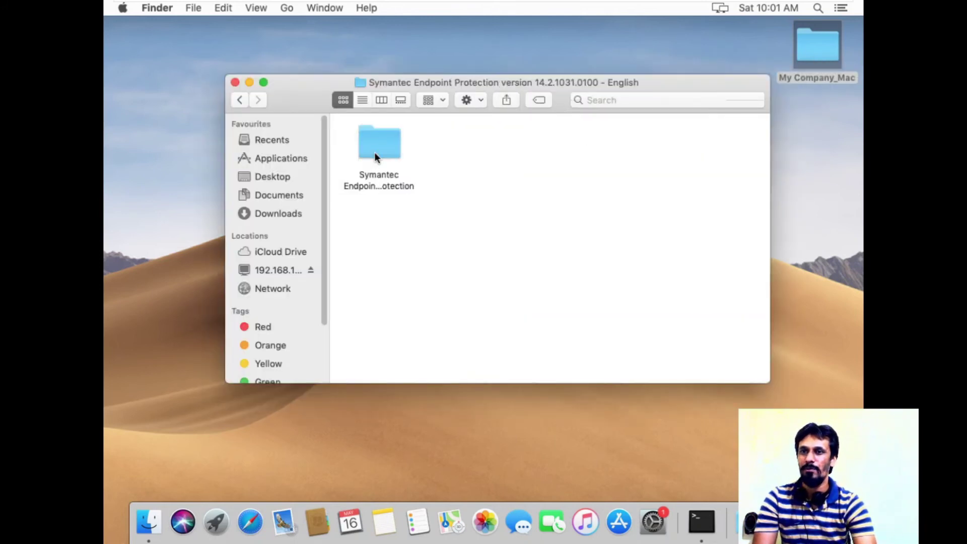
double_click(384, 168)
click(455, 171)
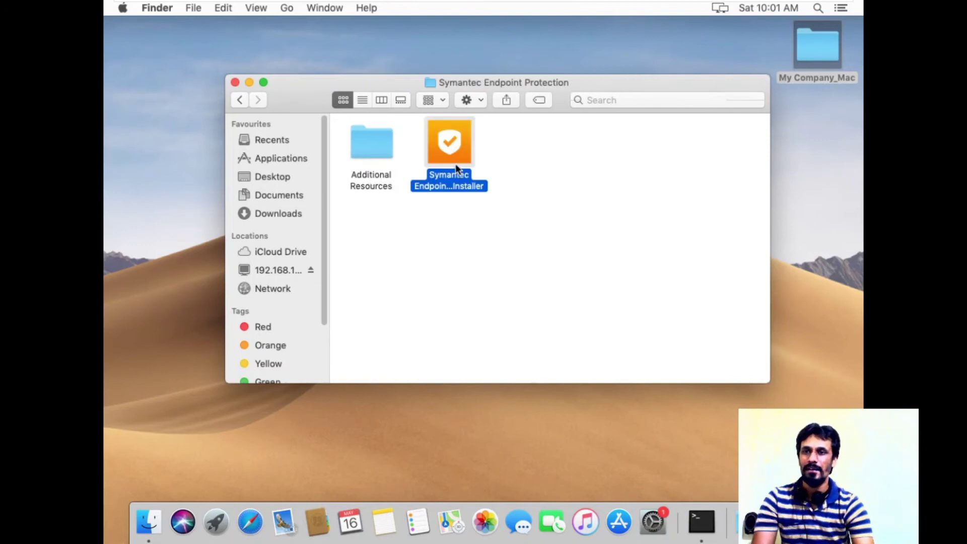
right_click(457, 166)
click(478, 174)
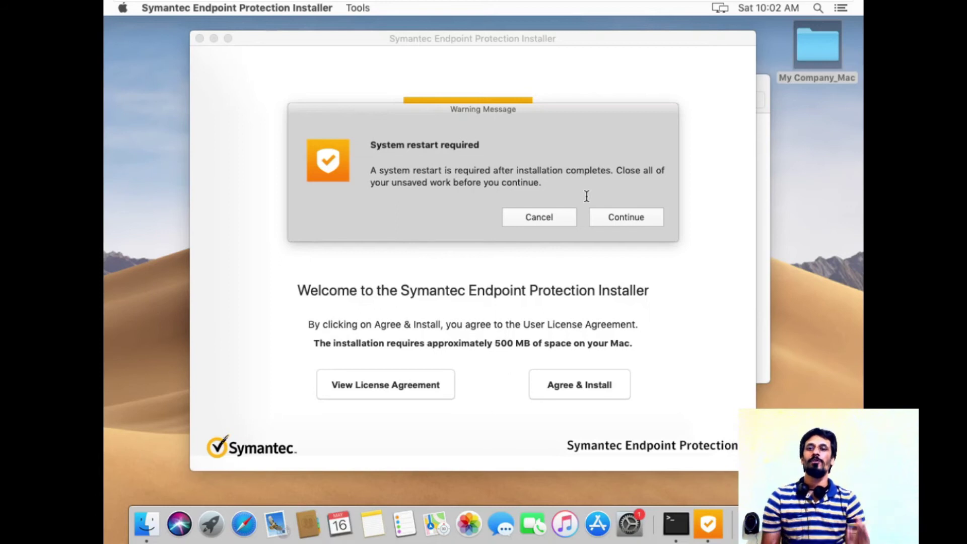
Continue past the restart warning, accept the licence, and authorize the helper tool with the admin password.
click(634, 221)
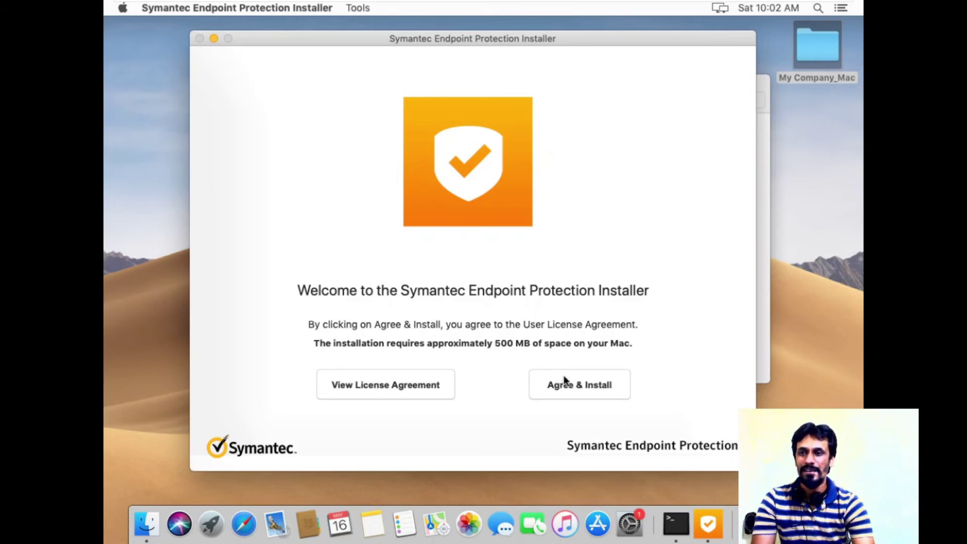
click(576, 385)
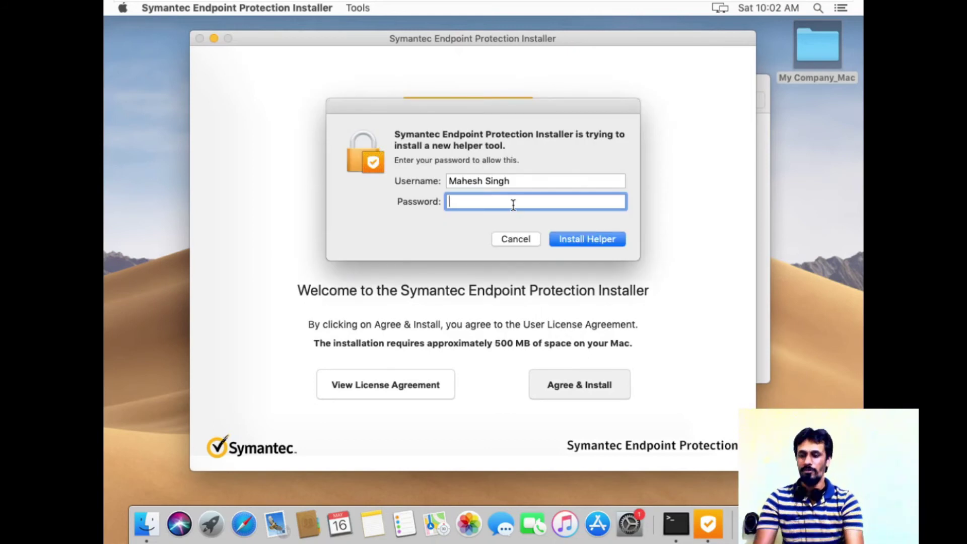
text(••••••••)
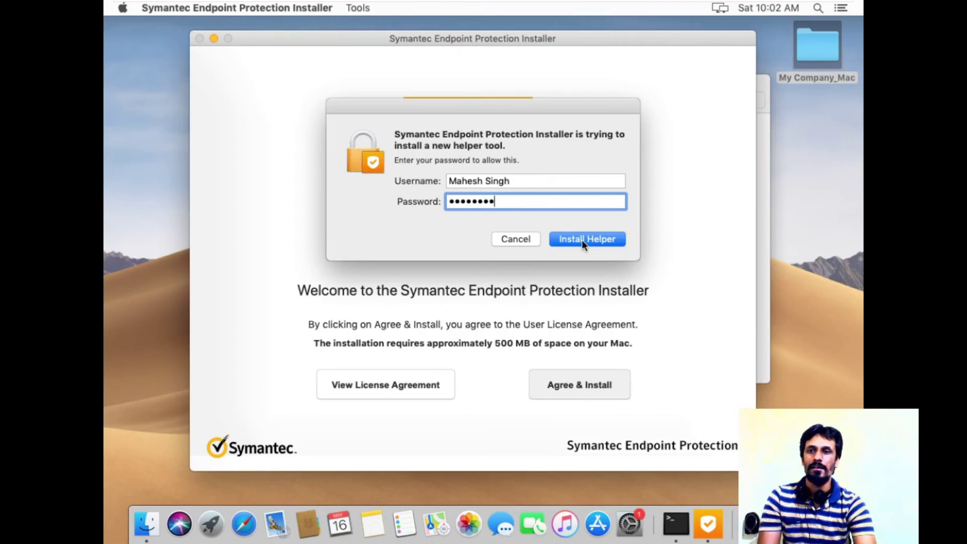
click(596, 239)
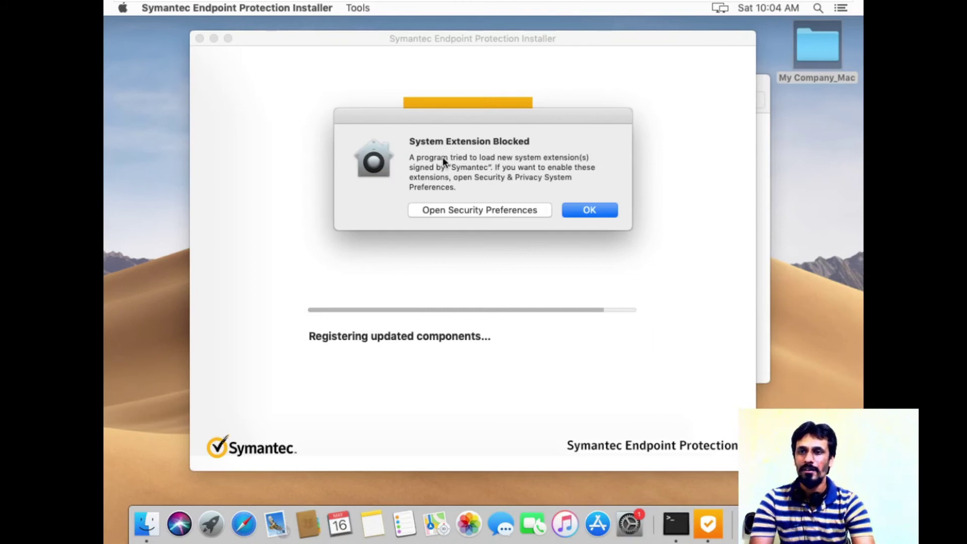
Allow the blocked Symantec system software in Security & Privacy, then close System Preferences.
click(481, 209)
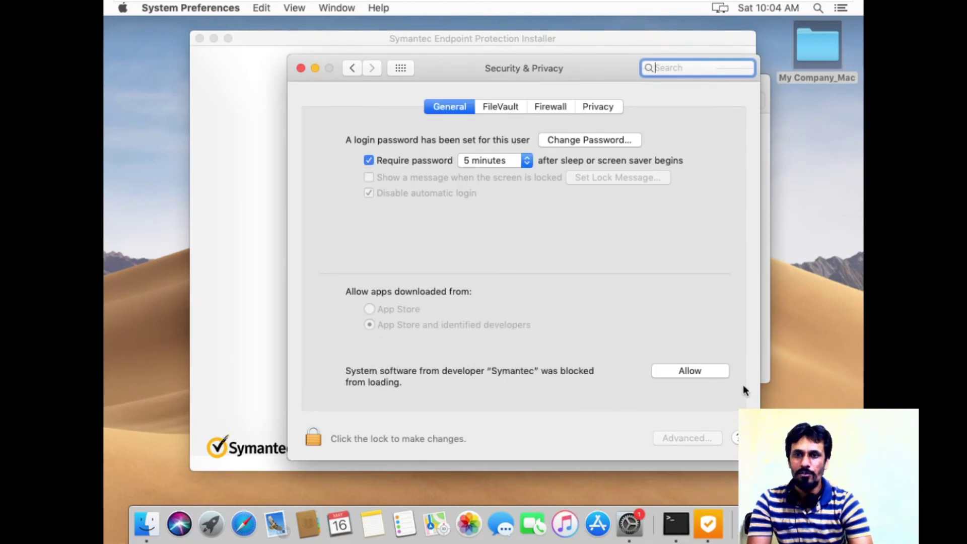
click(689, 371)
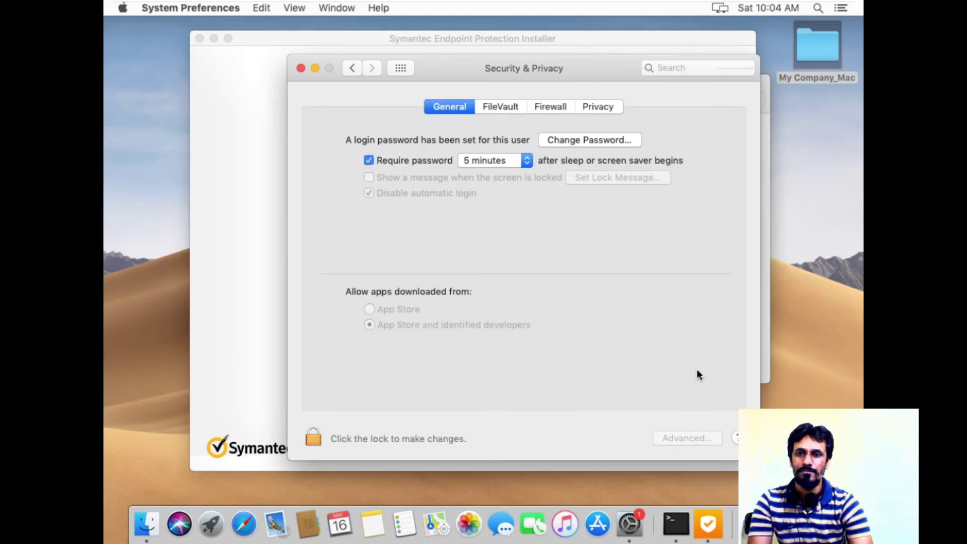
click(352, 68)
click(300, 68)
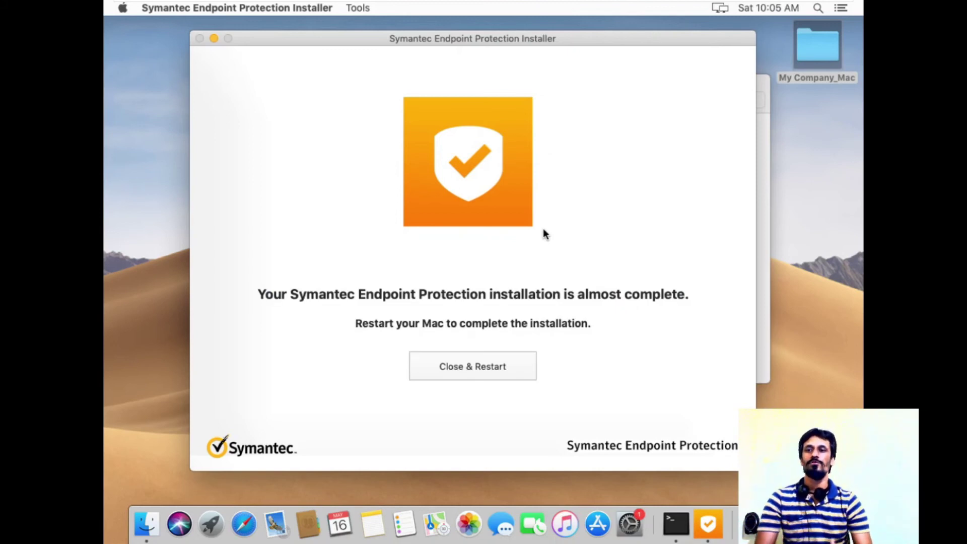
Restart the Mac with Close & Restart and log back in with the account password.
click(480, 365)
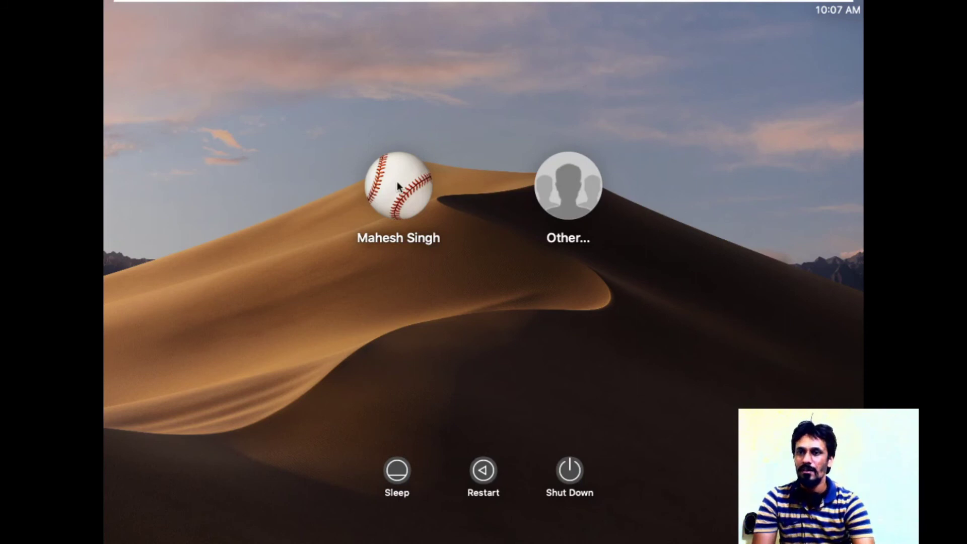
click(421, 207)
text(•••••••••)
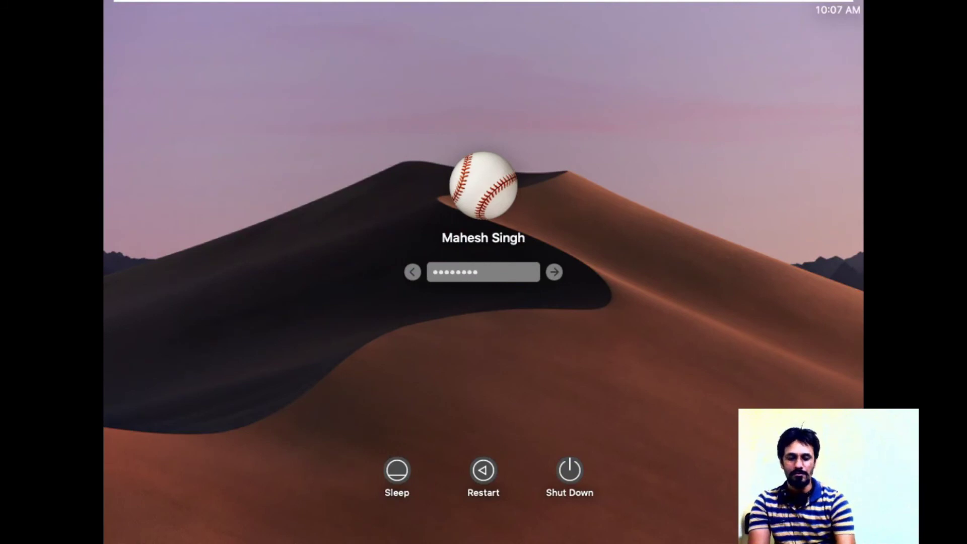
key(Return)
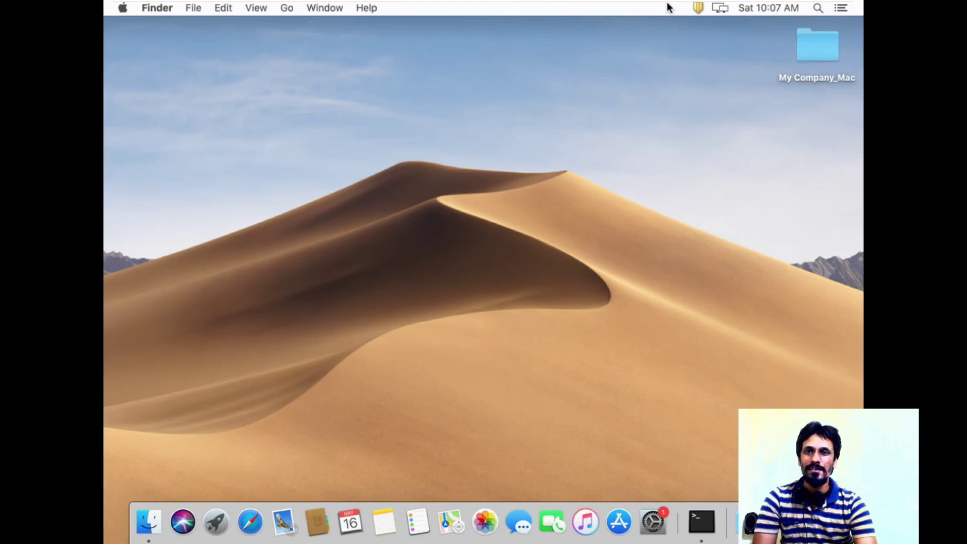
Open the Symantec Endpoint Protection client from the menu bar, start Fix, then cancel the LiveUpdate.
click(699, 12)
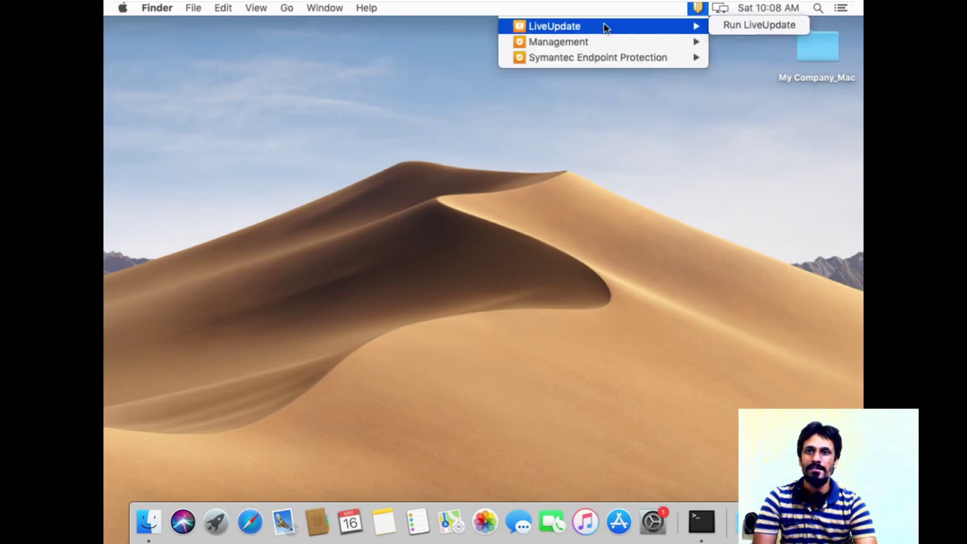
mouse_move(599, 59)
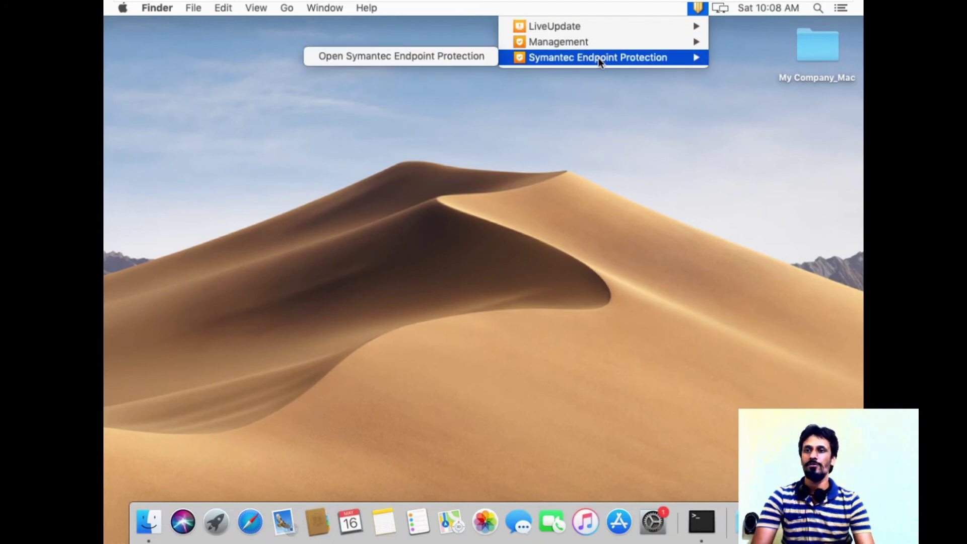
click(433, 57)
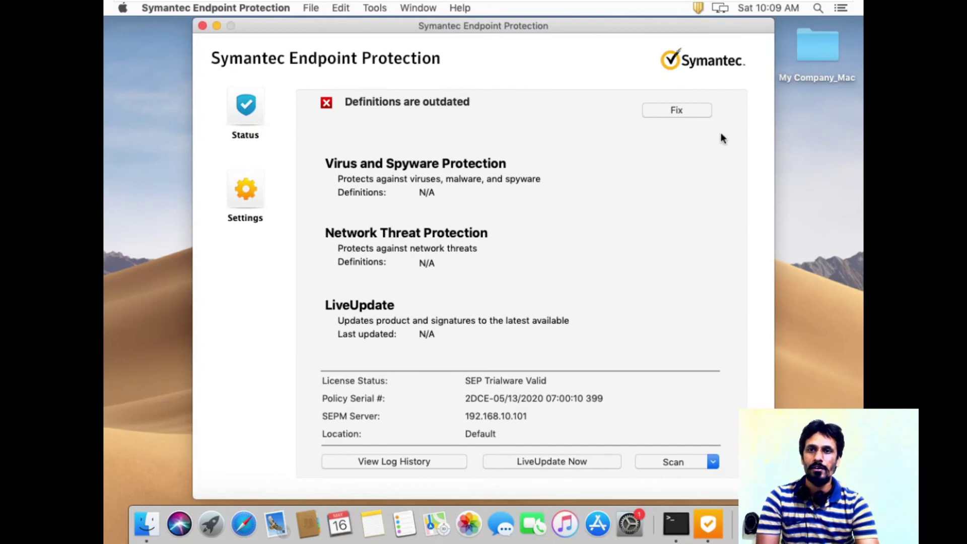
click(687, 109)
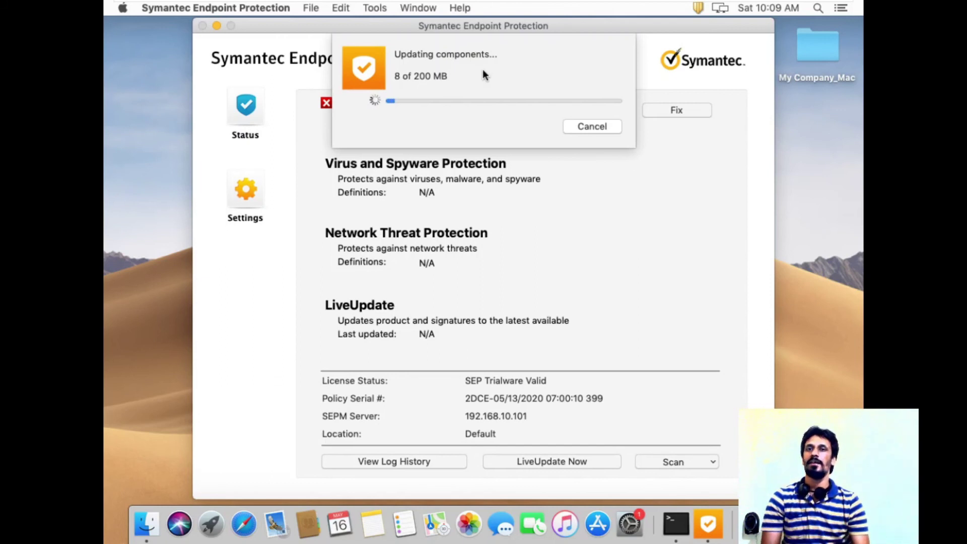
click(589, 128)
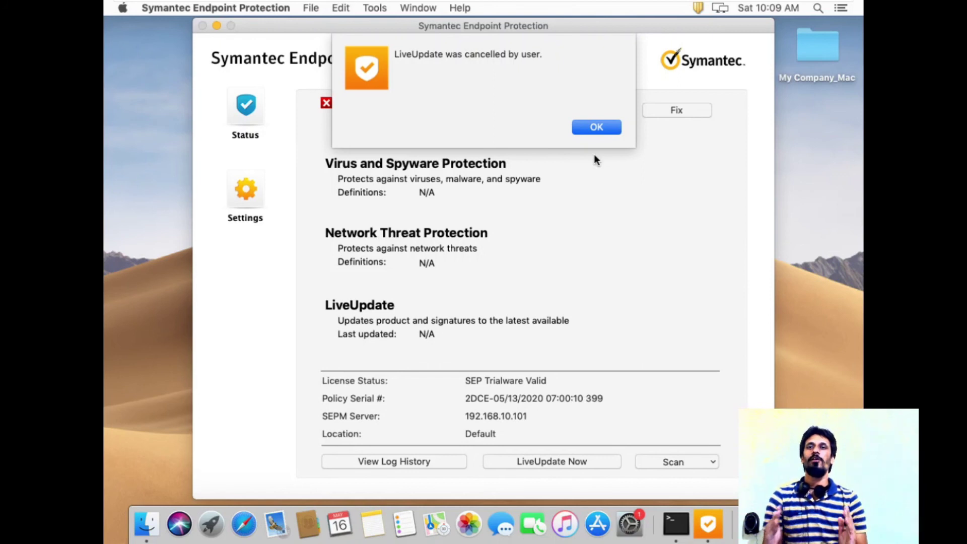
click(600, 128)
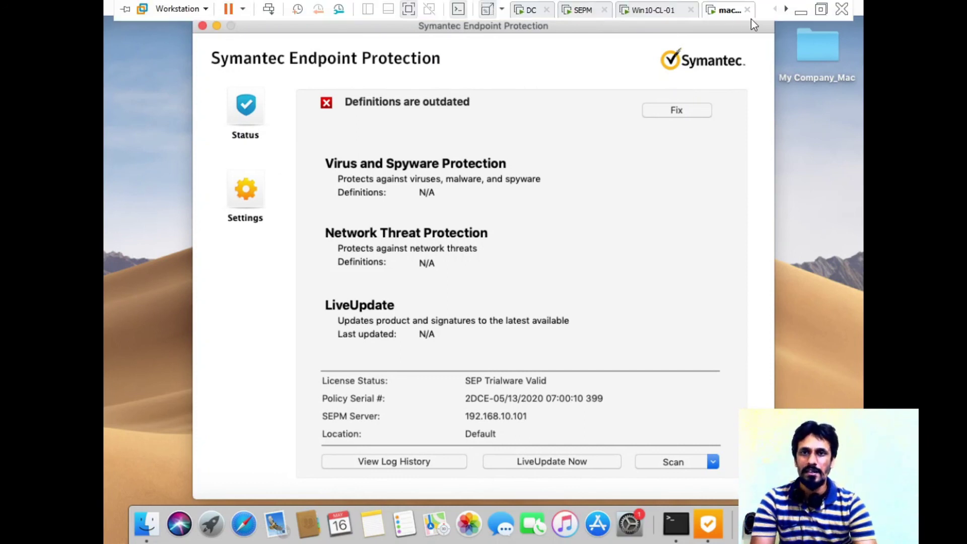
Unlock the SEPM server VM with the admin password and launch the Manager console from the taskbar.
click(664, 11)
click(602, 10)
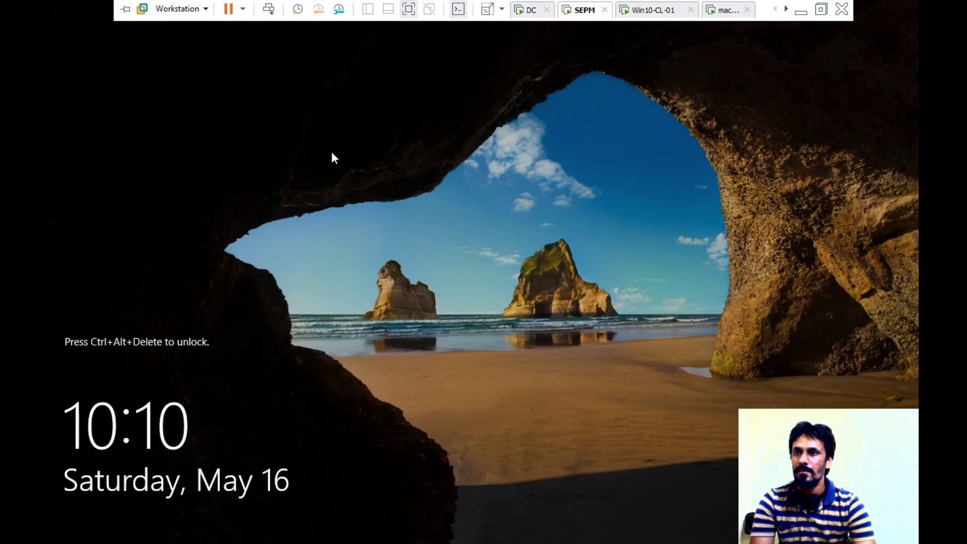
click(268, 9)
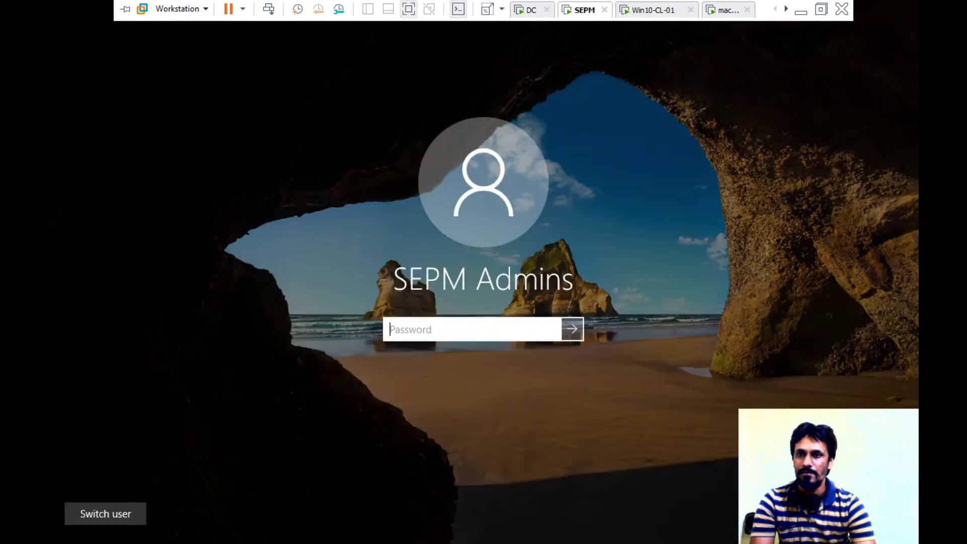
text(•••••••)
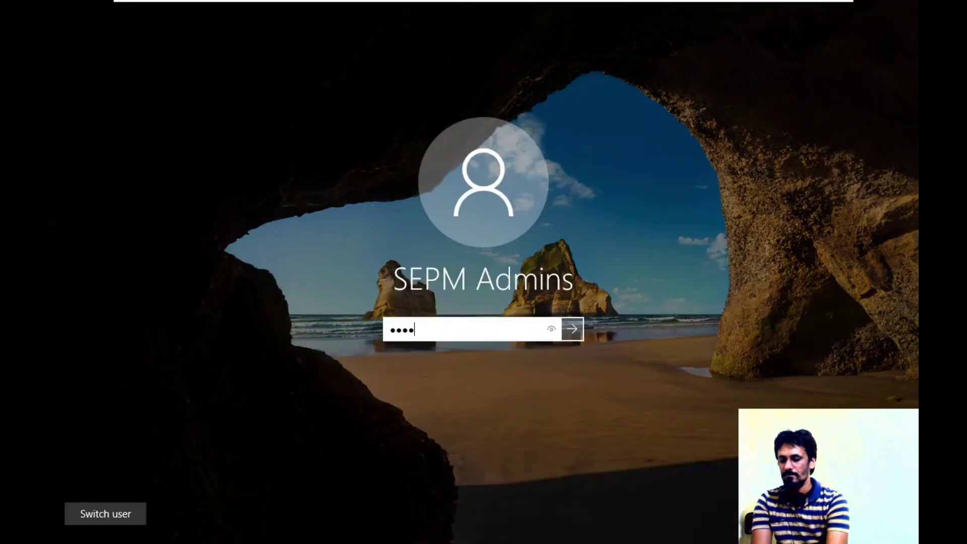
text(•)
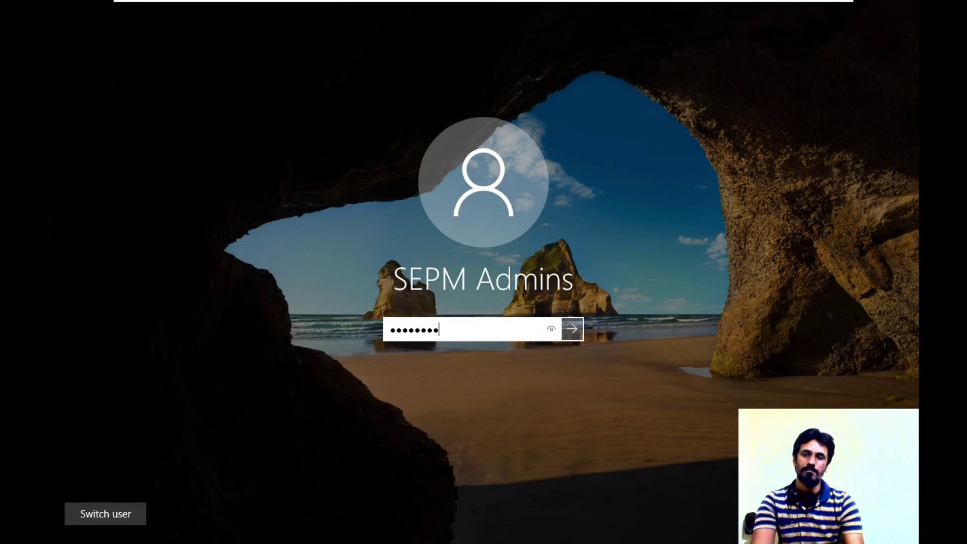
key(Return)
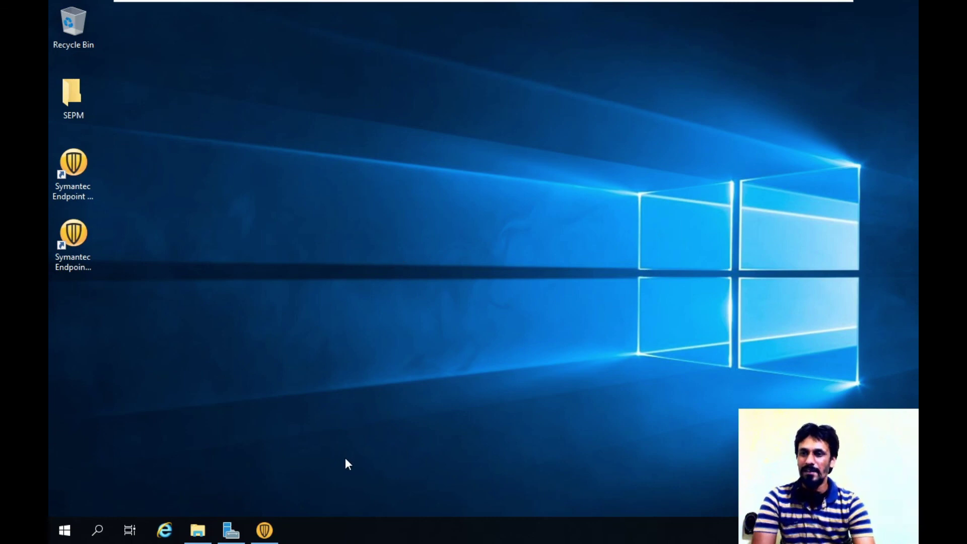
click(265, 526)
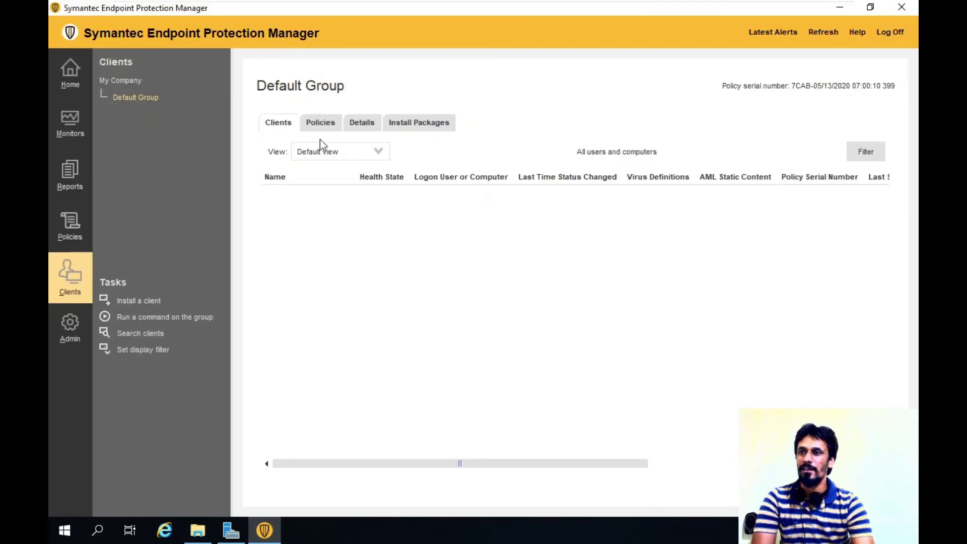
Select MacOS-CL-03 online under My Company, then list the Home dashboard's out-of-date endpoints.
click(111, 80)
click(300, 216)
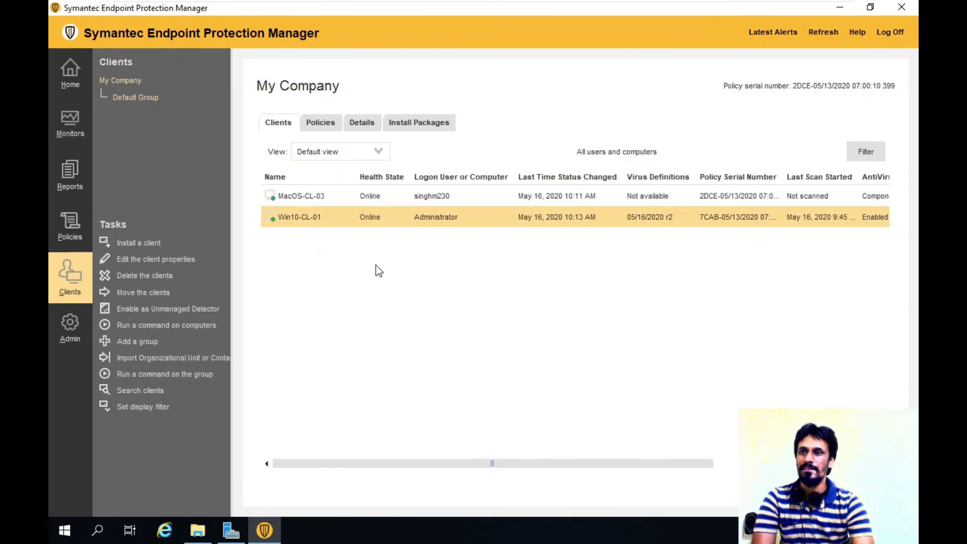
click(326, 197)
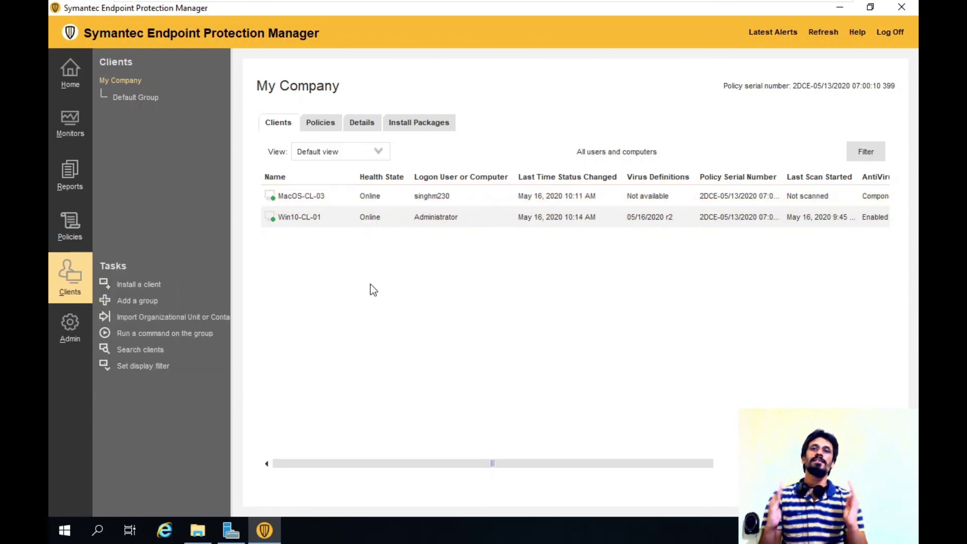
click(71, 73)
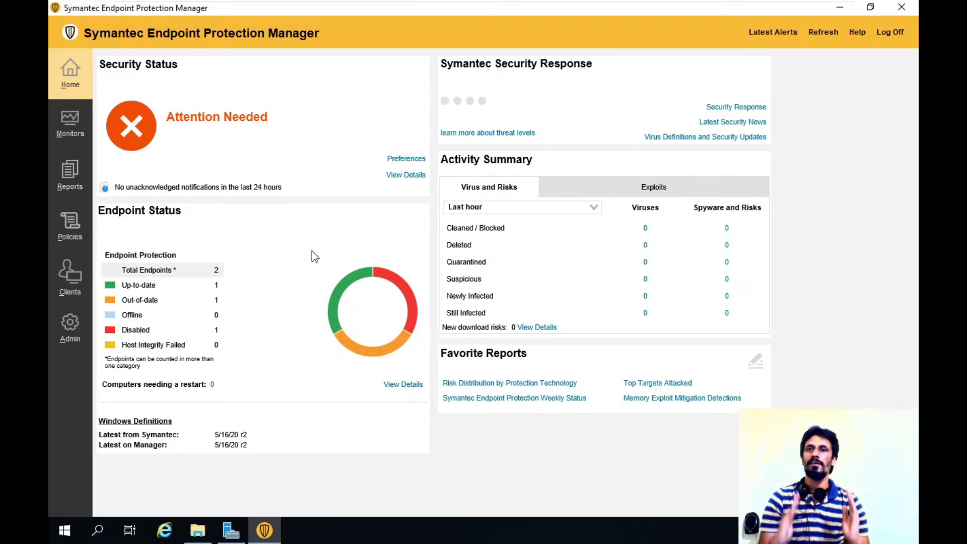
click(151, 299)
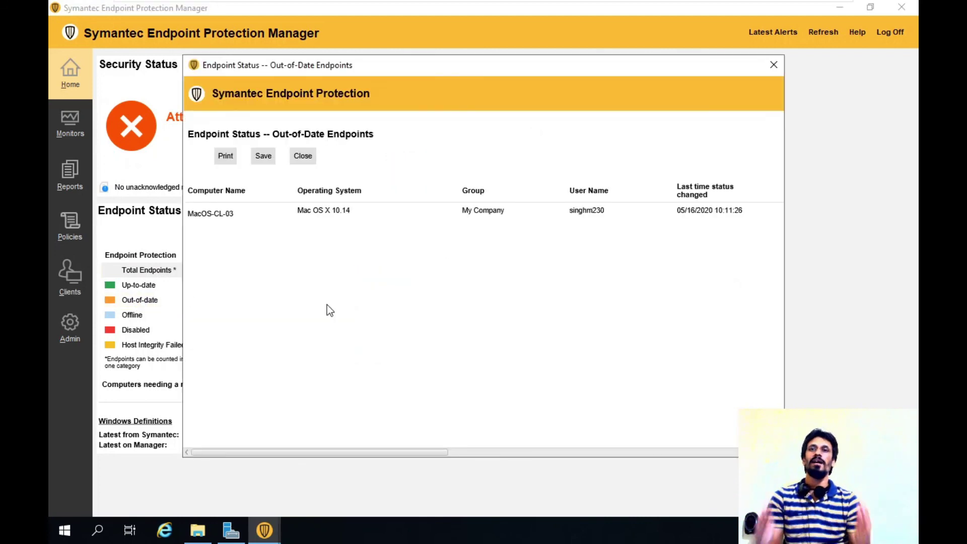